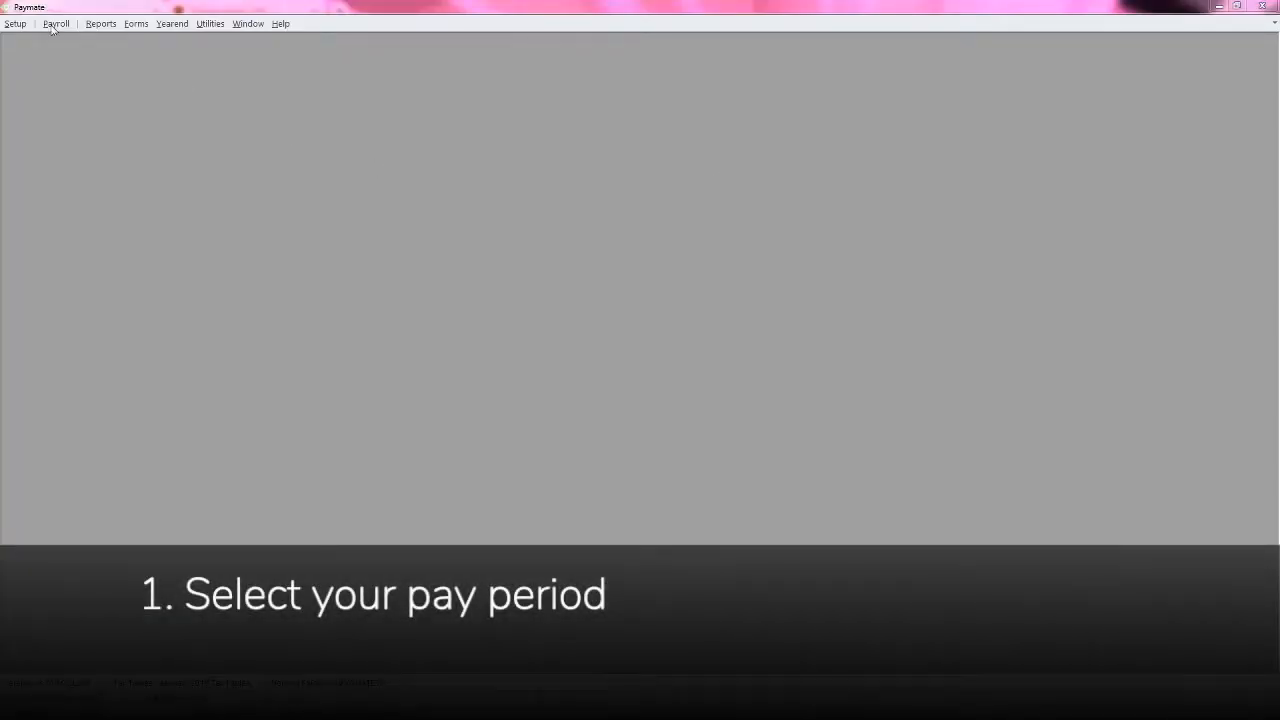
Open the pay period selection for the payroll run and keep 002 Hourly as the pay group
{"action": "left_click", "coordinate": [54, 24]}
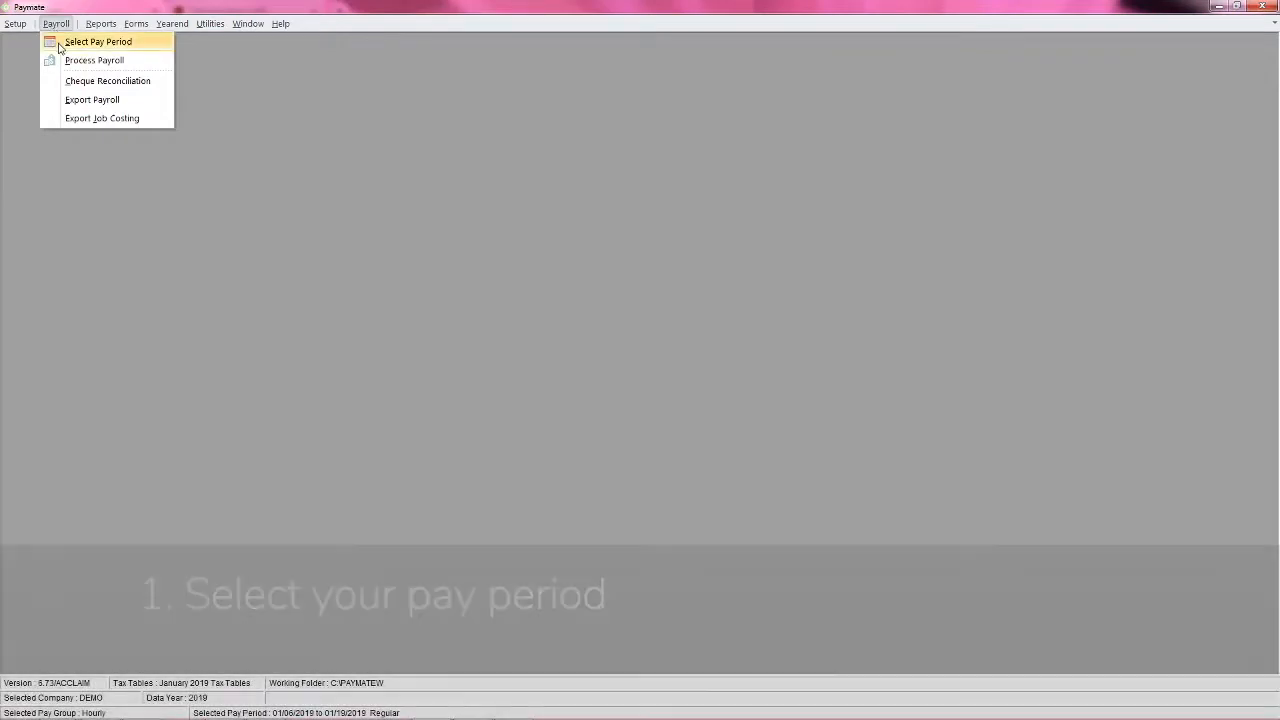
{"action": "left_click", "coordinate": [98, 42]}
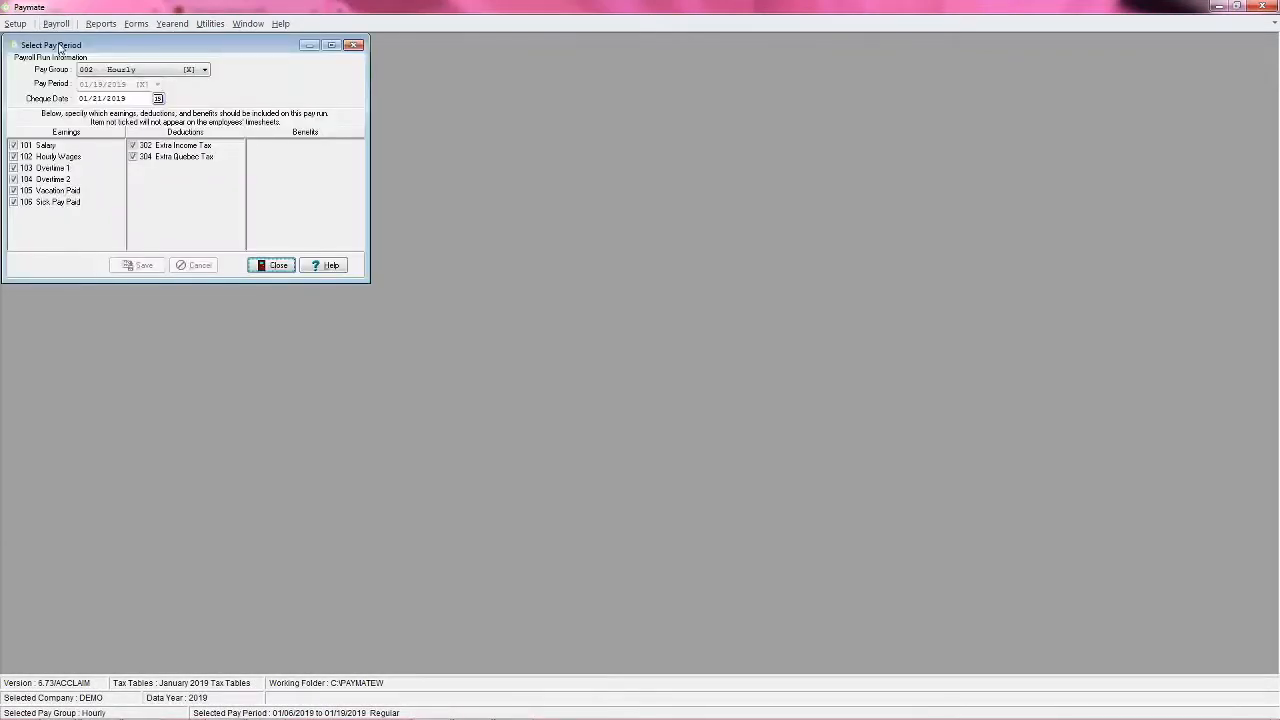
{"action": "left_click_drag", "start_coordinate": [59, 47], "coordinate": [508, 187]}
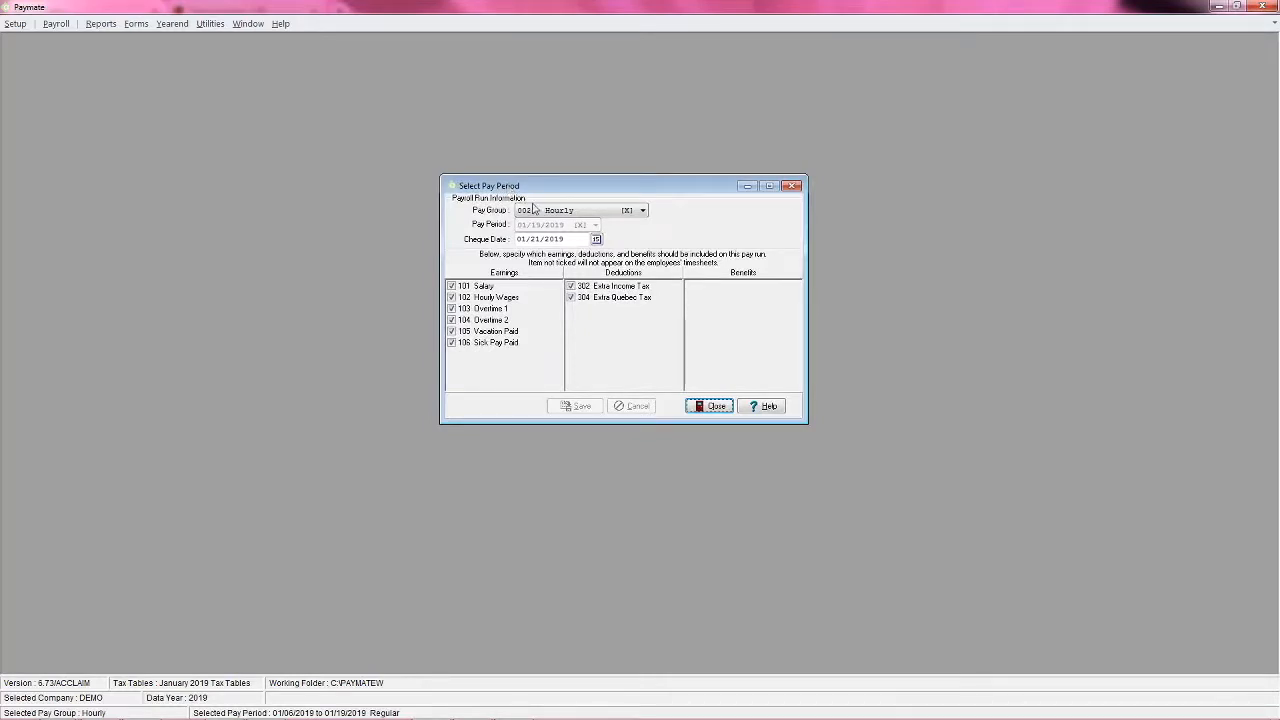
{"action": "left_click", "coordinate": [533, 209]}
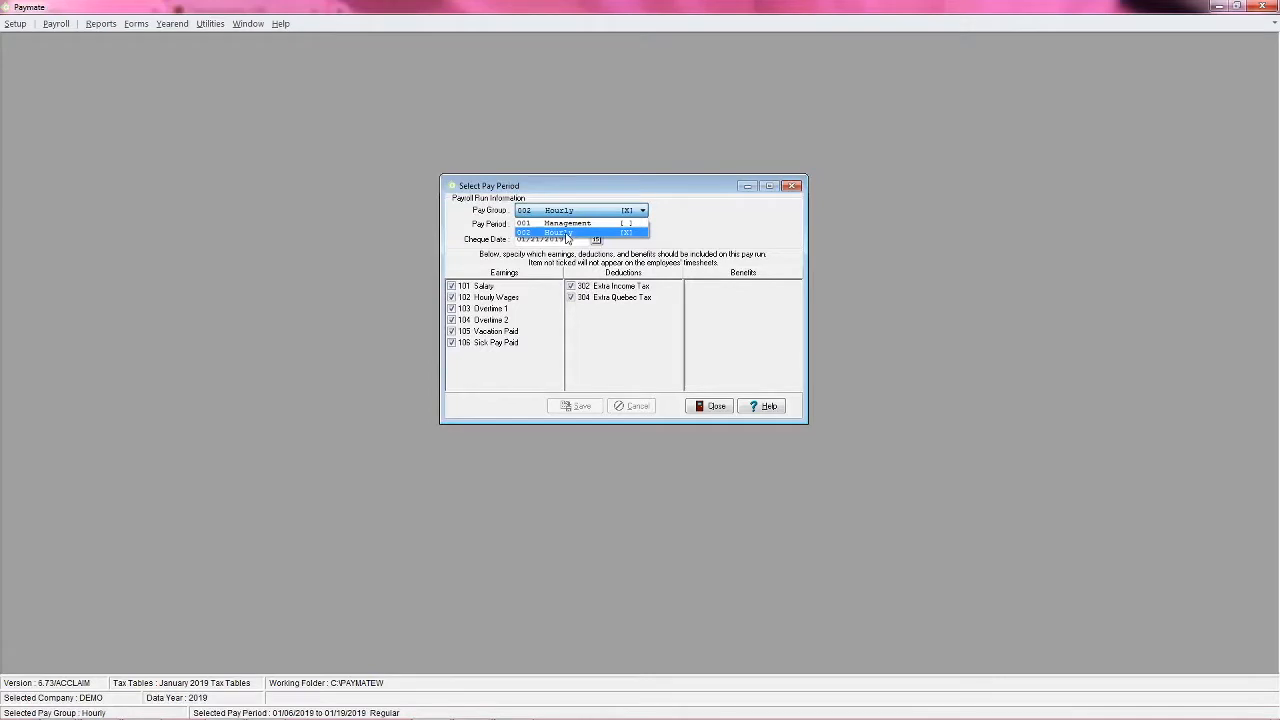
{"action": "left_click", "coordinate": [697, 238]}
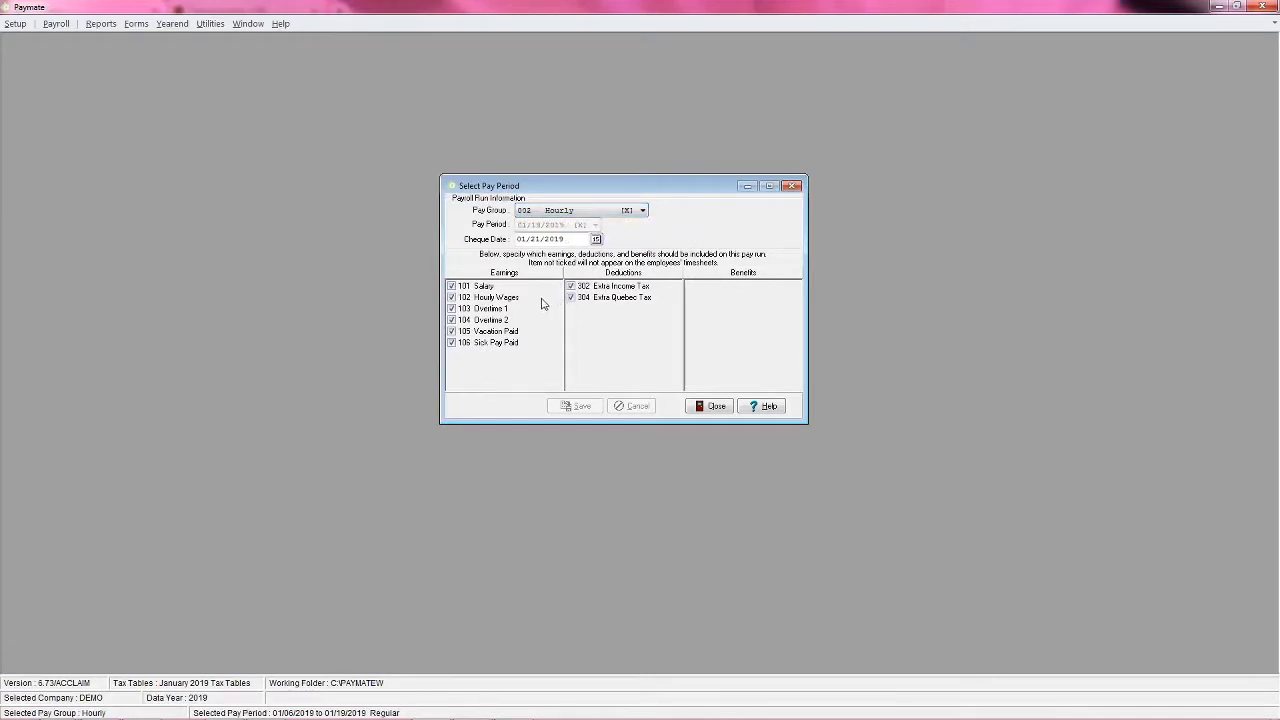
Toggle the Salary, Overtime 2 and Extra Income Tax items for the pay run and save the pay period
{"action": "left_click", "coordinate": [451, 287]}
{"action": "left_click", "coordinate": [451, 287]}
{"action": "left_click", "coordinate": [451, 320]}
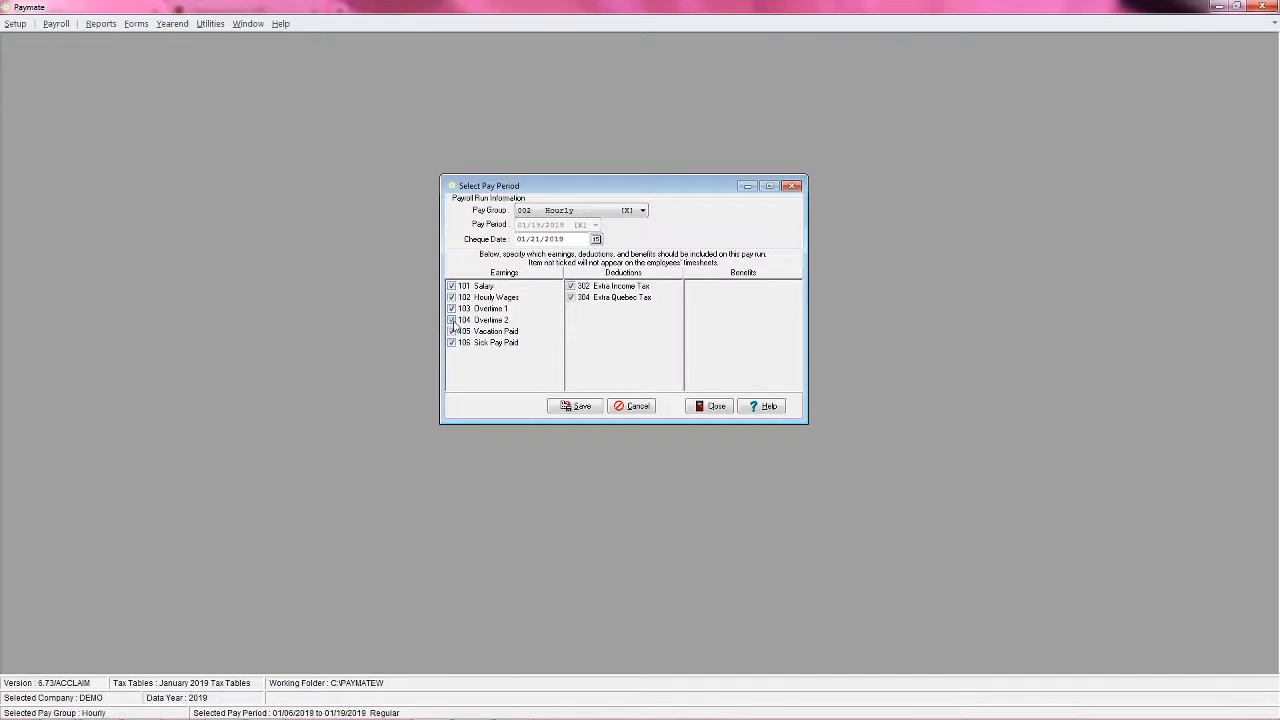
{"action": "left_click", "coordinate": [571, 287]}
{"action": "left_click", "coordinate": [572, 405]}
Start processing payroll and review the first employee's timesheet, going through the vacation pay, pension, insurance and income tax amounts, and close it
{"action": "left_click", "coordinate": [55, 24]}
{"action": "left_click", "coordinate": [60, 59]}
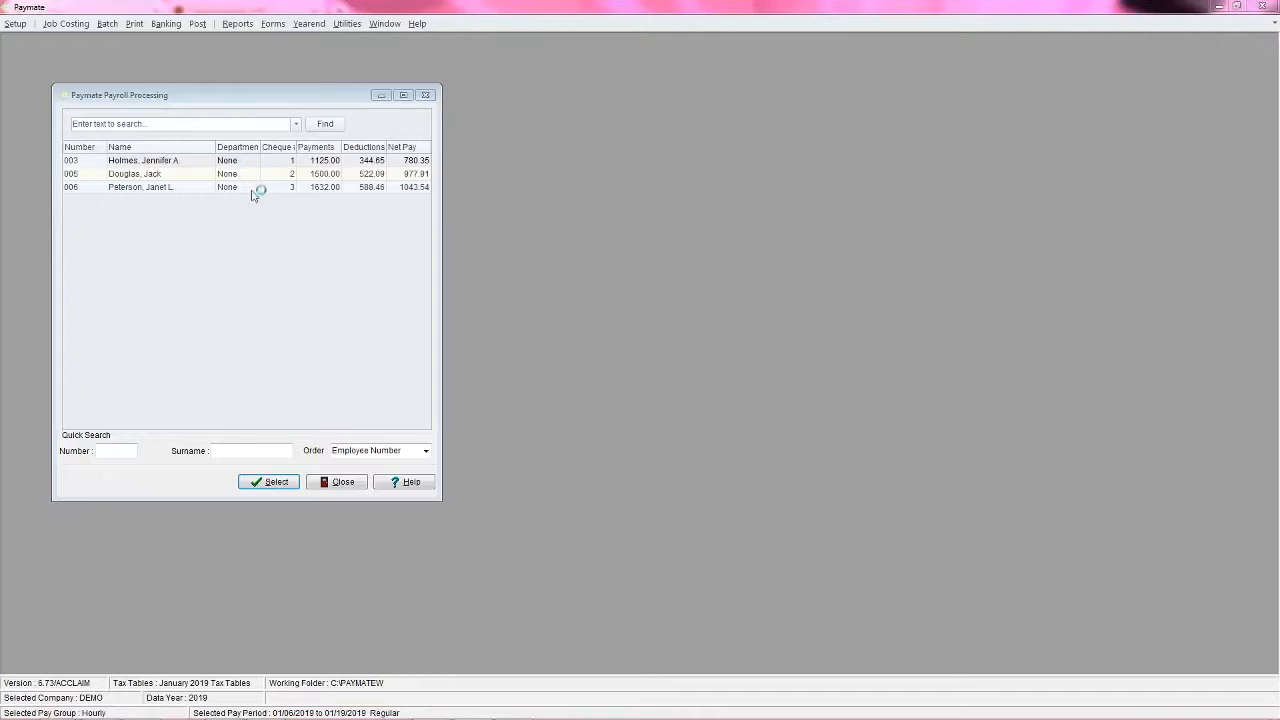
{"action": "double_click", "coordinate": [144, 161]}
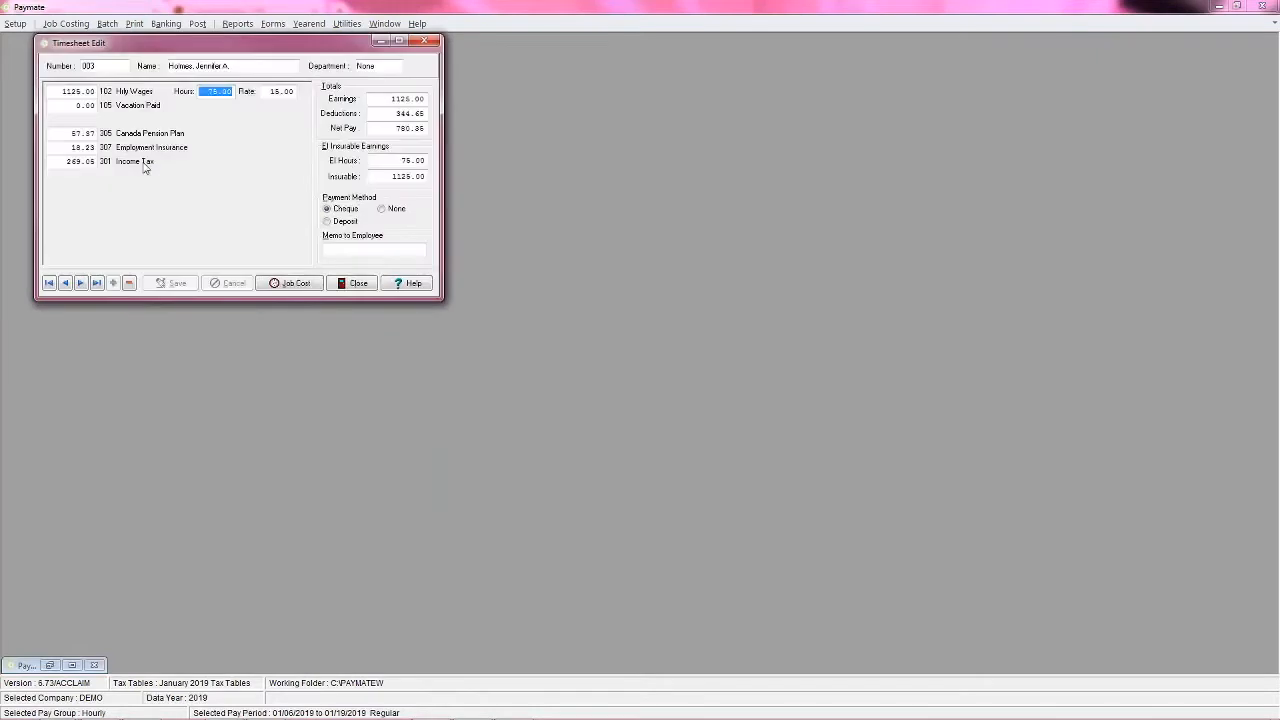
{"action": "left_click", "coordinate": [80, 95]}
{"action": "key", "text": "Tab"}
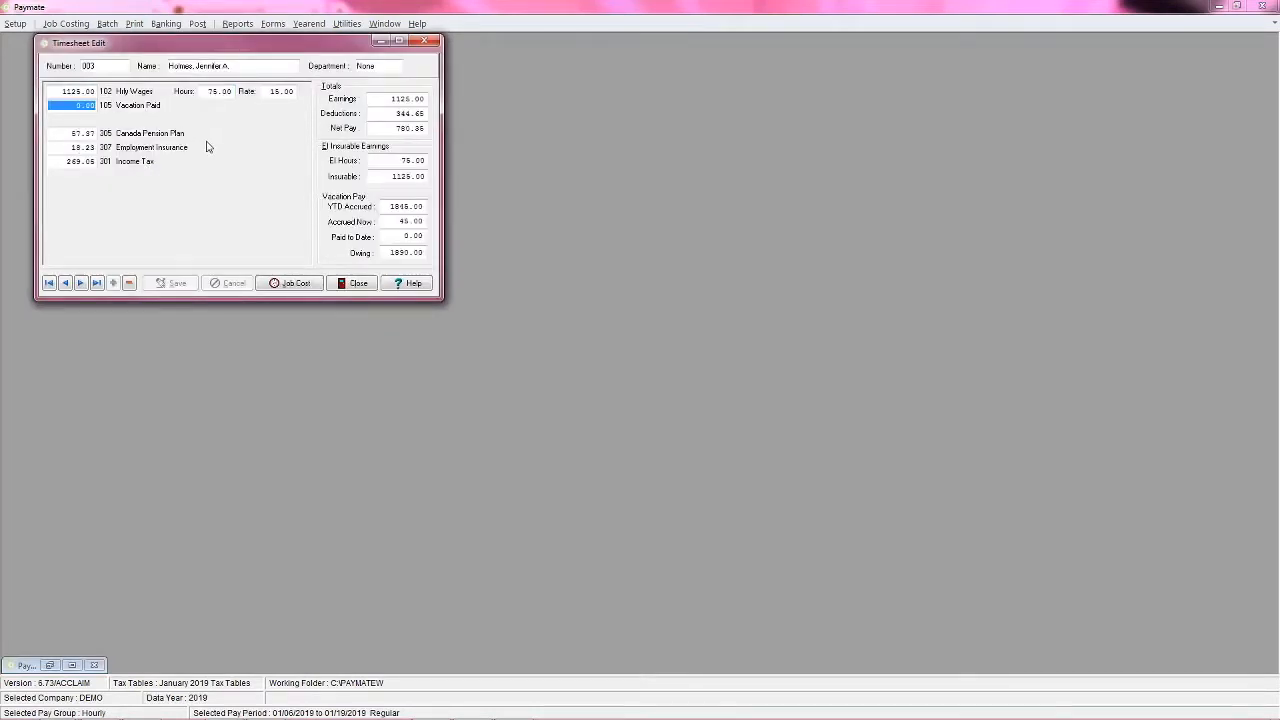
{"action": "key", "text": "Tab"}
{"action": "key", "text": "Tab"}
{"action": "key", "text": "Tab"}
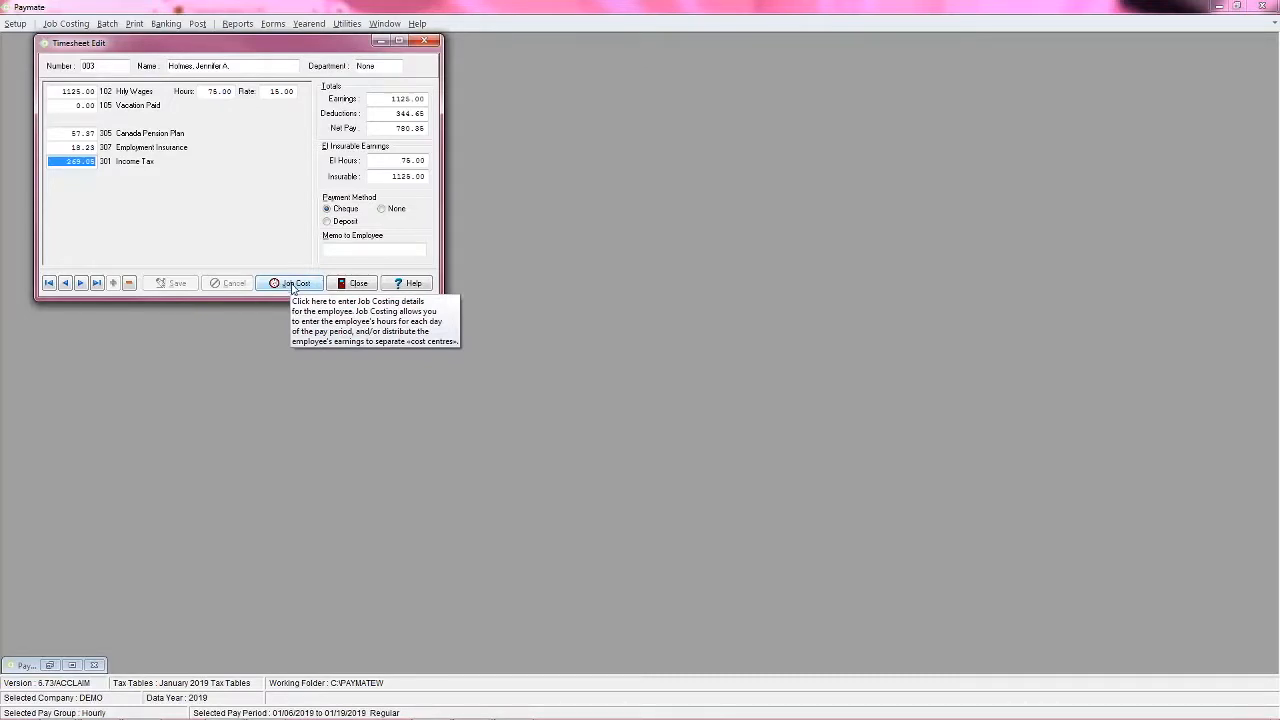
{"action": "left_click", "coordinate": [352, 284]}
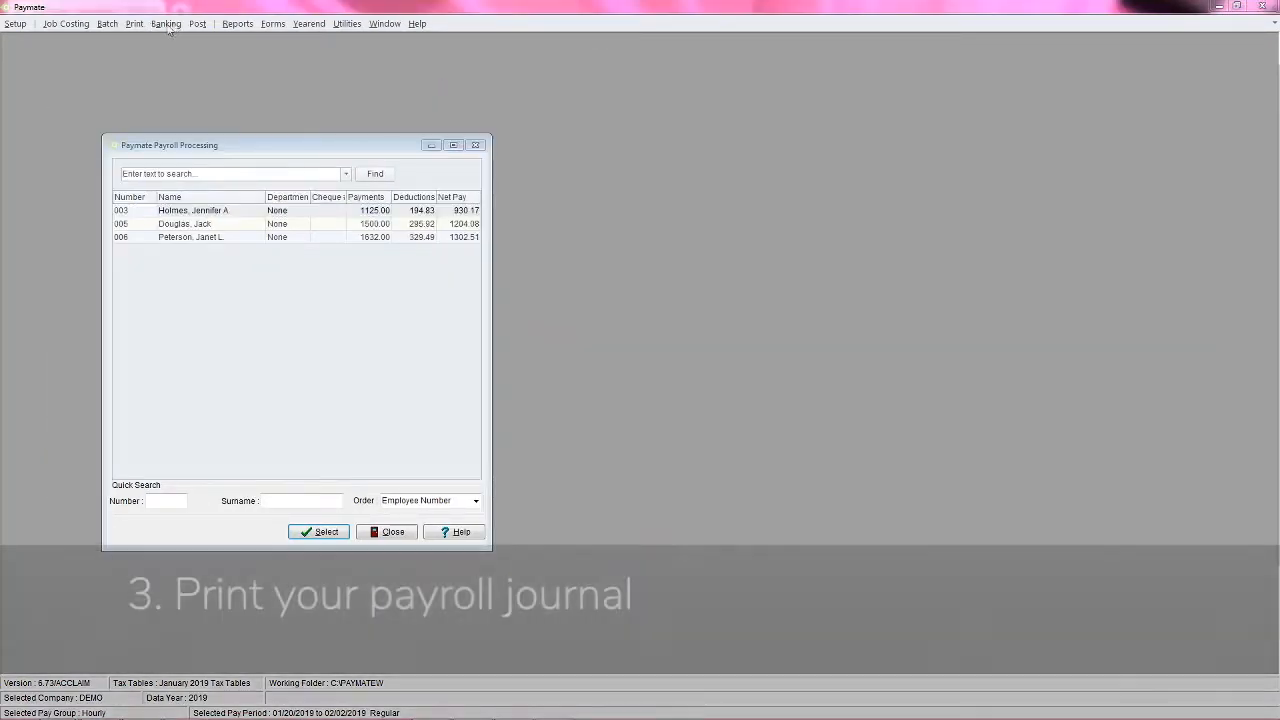
Preview the payroll journal report for the Hourly pay group, and close the preview and the report options
{"action": "left_click", "coordinate": [136, 24]}
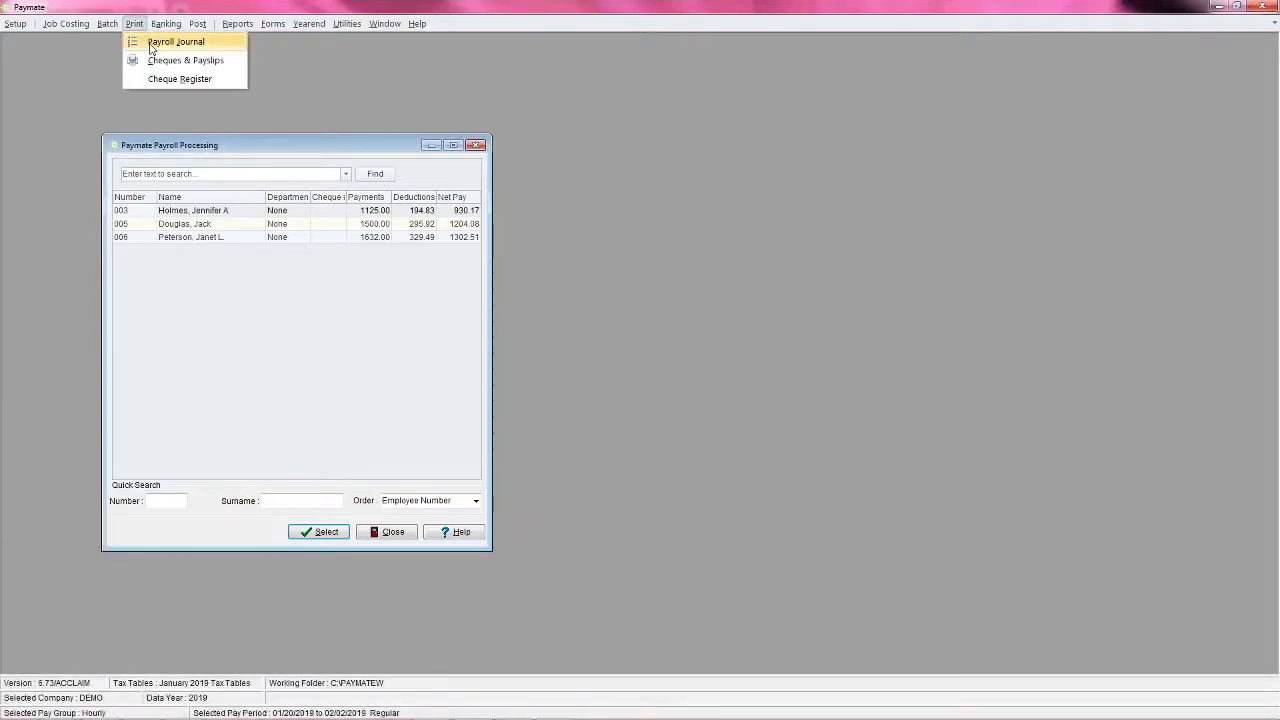
{"action": "left_click", "coordinate": [176, 42]}
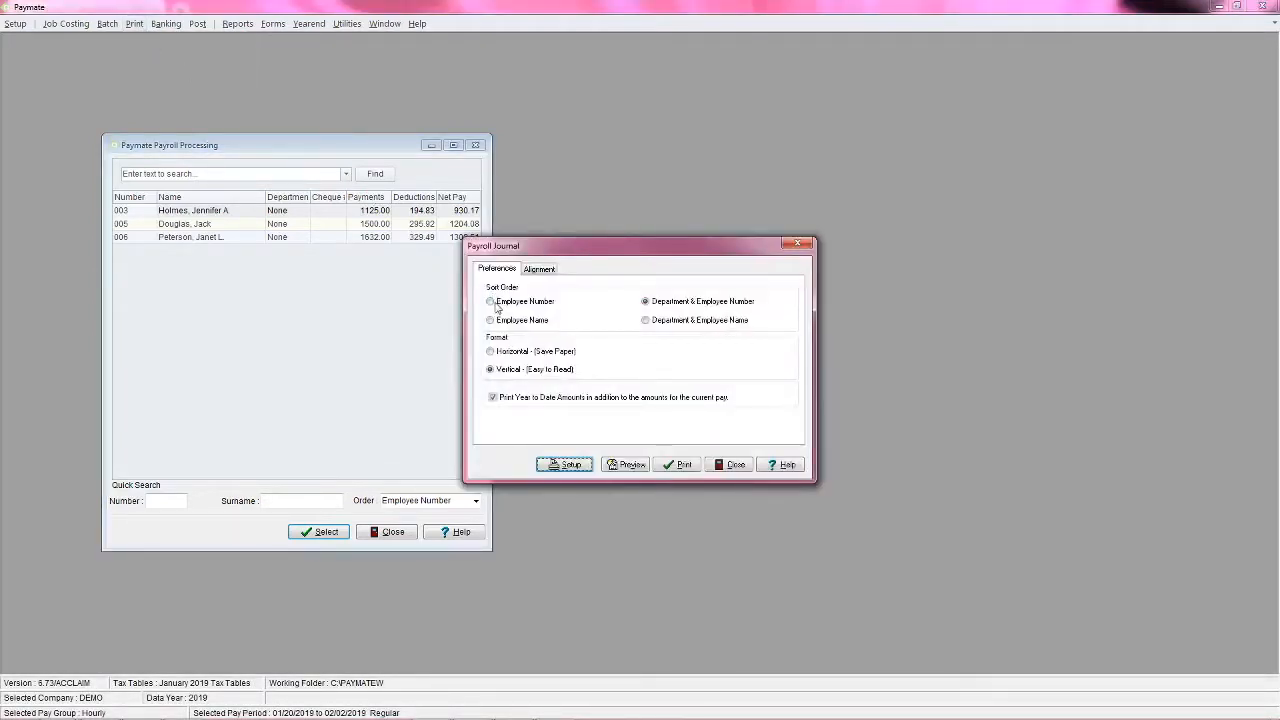
{"action": "left_click", "coordinate": [495, 304]}
{"action": "left_click", "coordinate": [626, 465]}
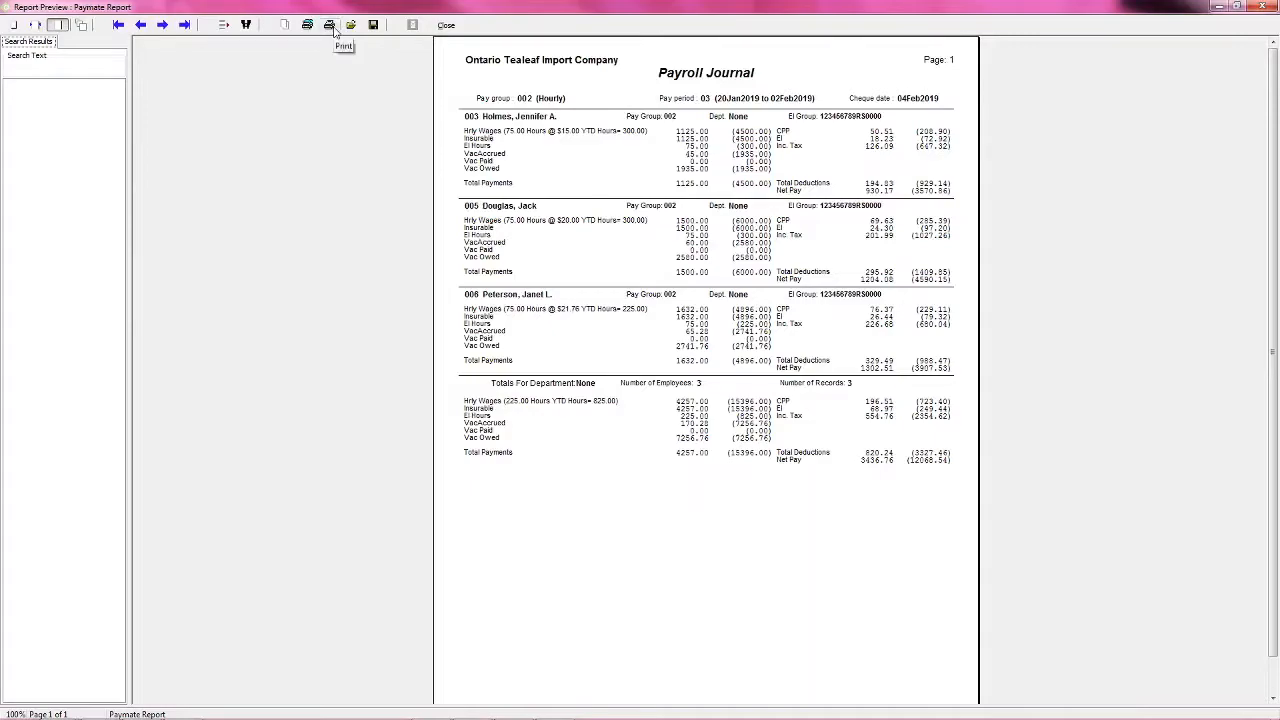
{"action": "left_click", "coordinate": [446, 25]}
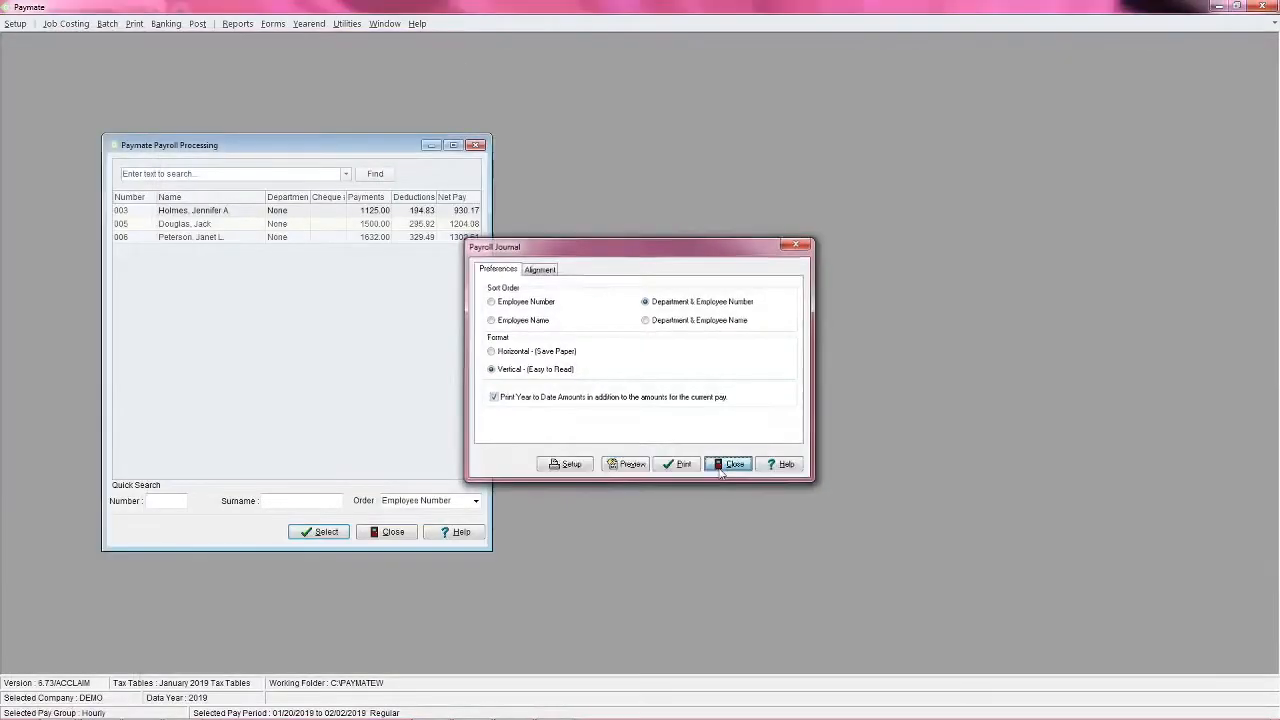
{"action": "left_click", "coordinate": [718, 471]}
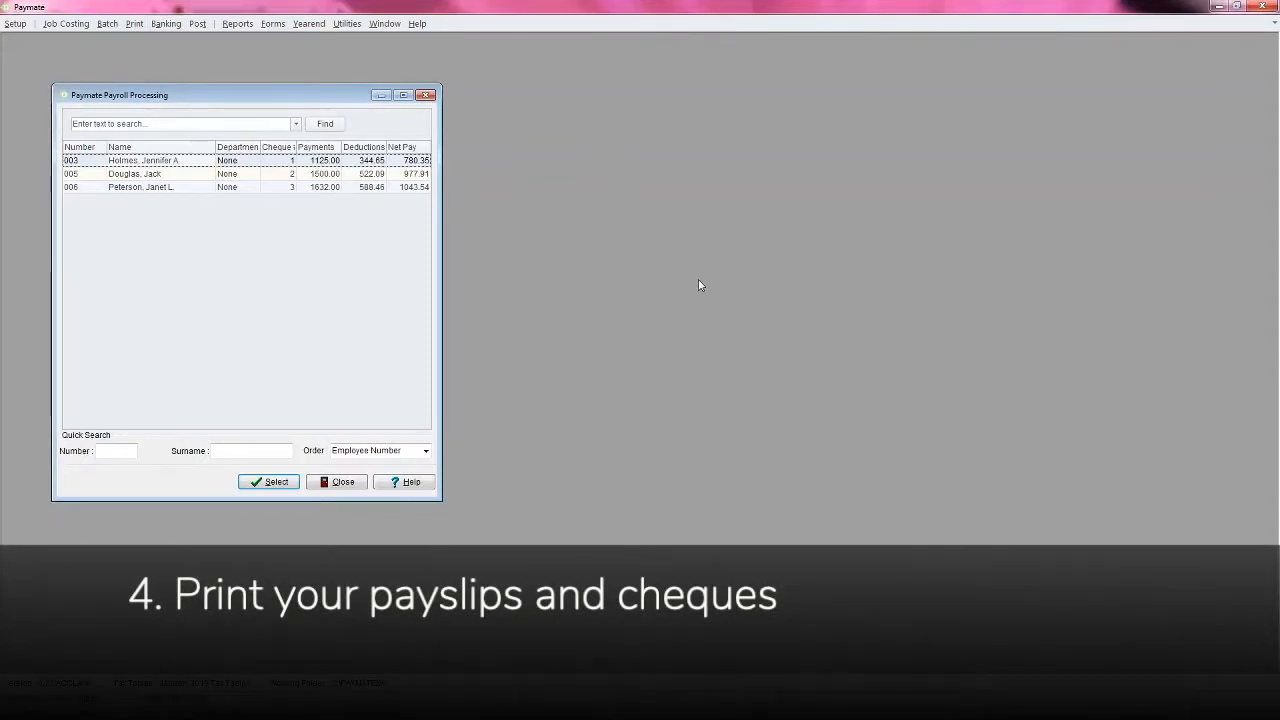
Review the layout, adjustment, optional print items and parameters for printing cheques and payslips, and close the settings
{"action": "left_click", "coordinate": [131, 25]}
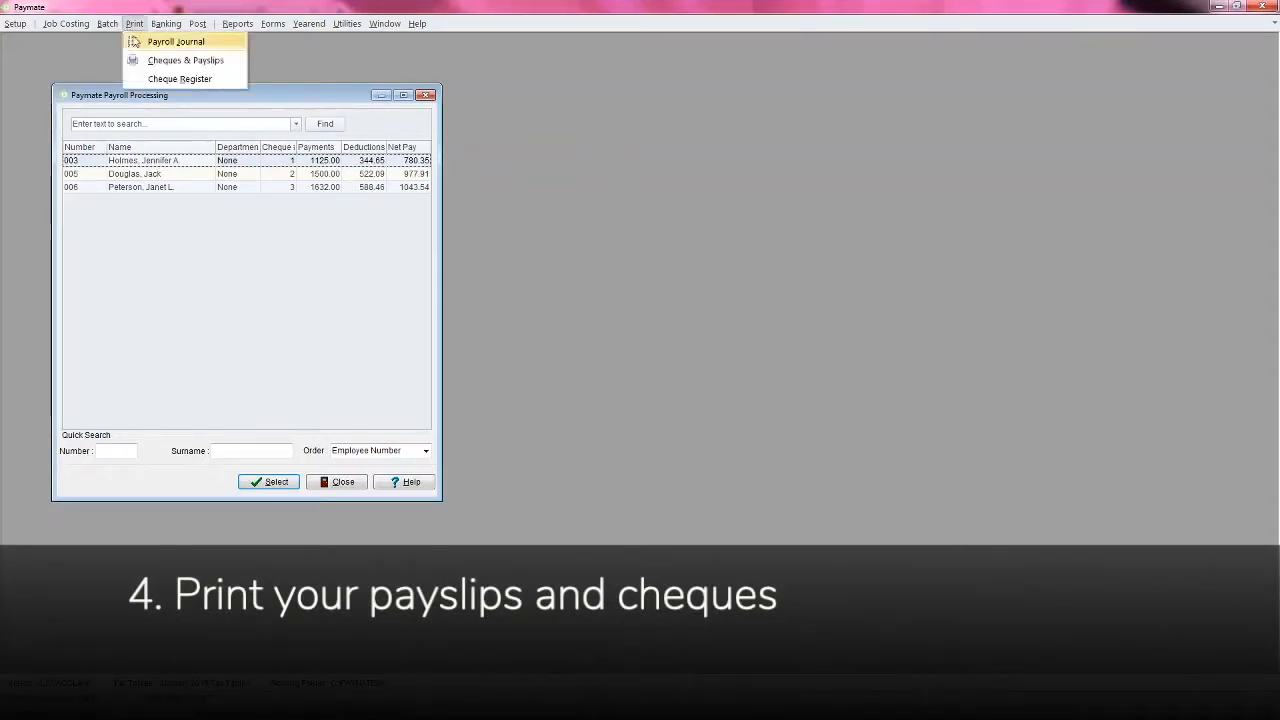
{"action": "left_click", "coordinate": [140, 58]}
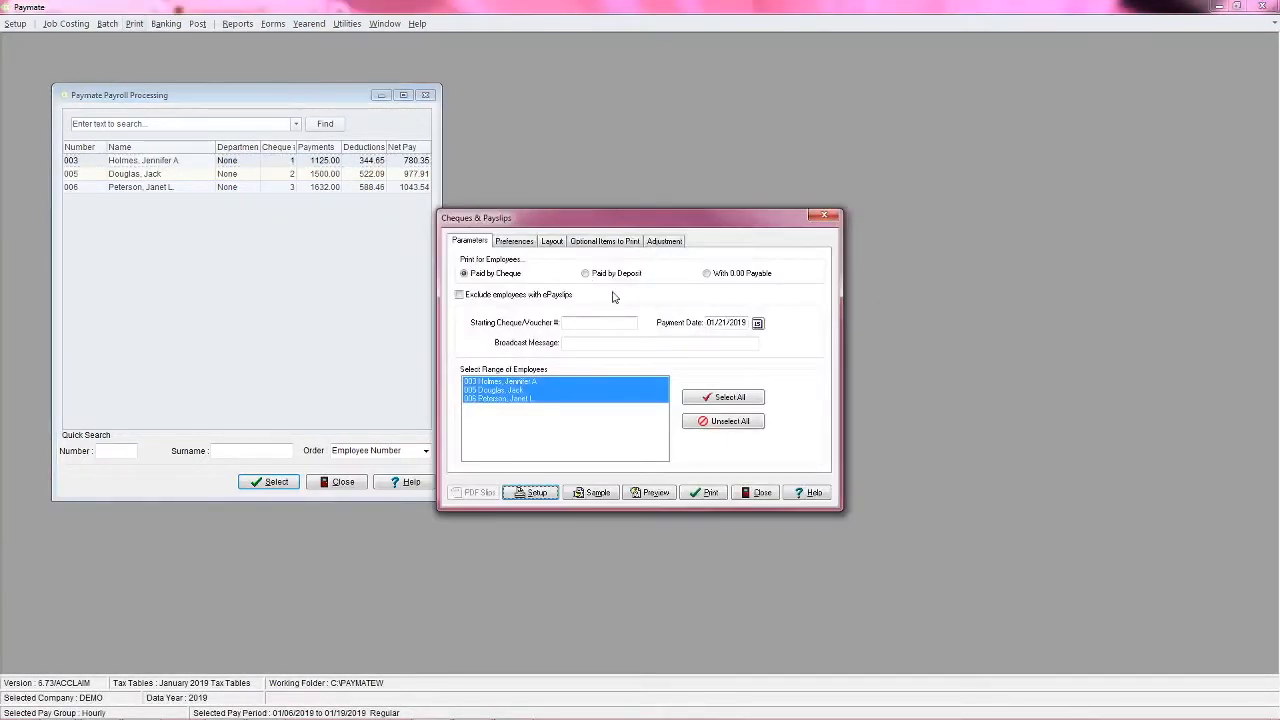
{"action": "left_click", "coordinate": [551, 241]}
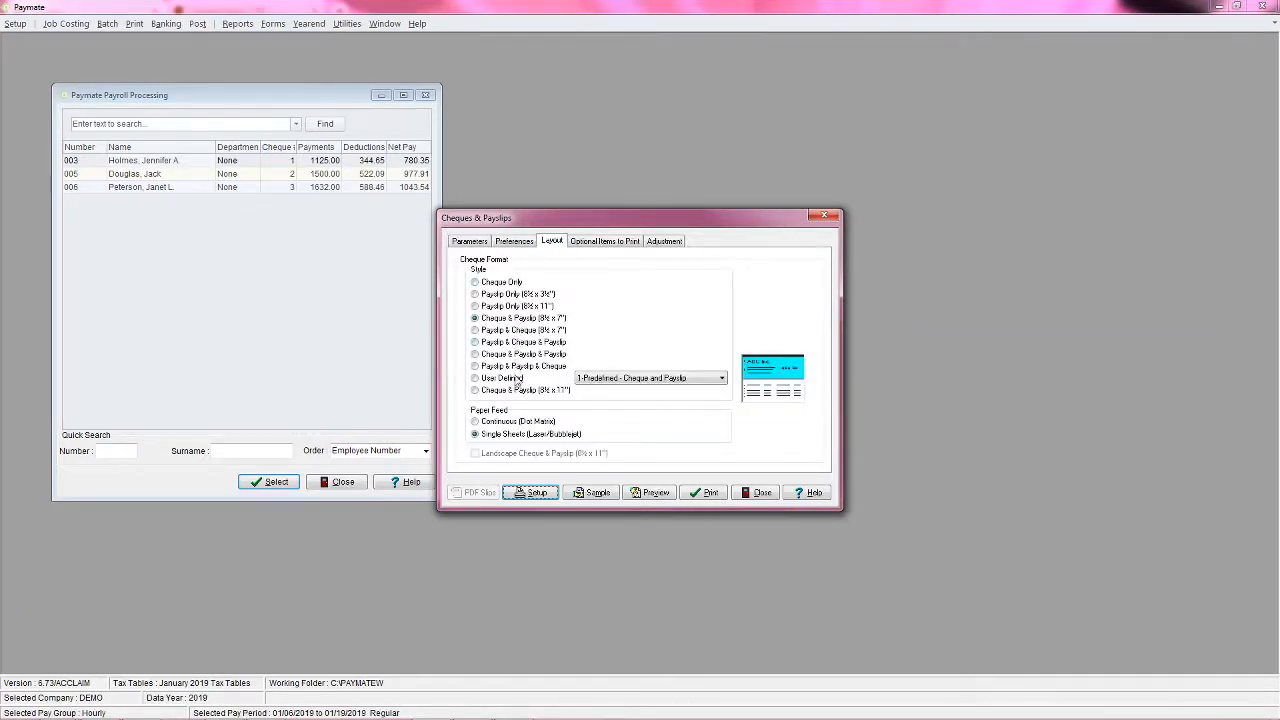
{"action": "left_click", "coordinate": [664, 242]}
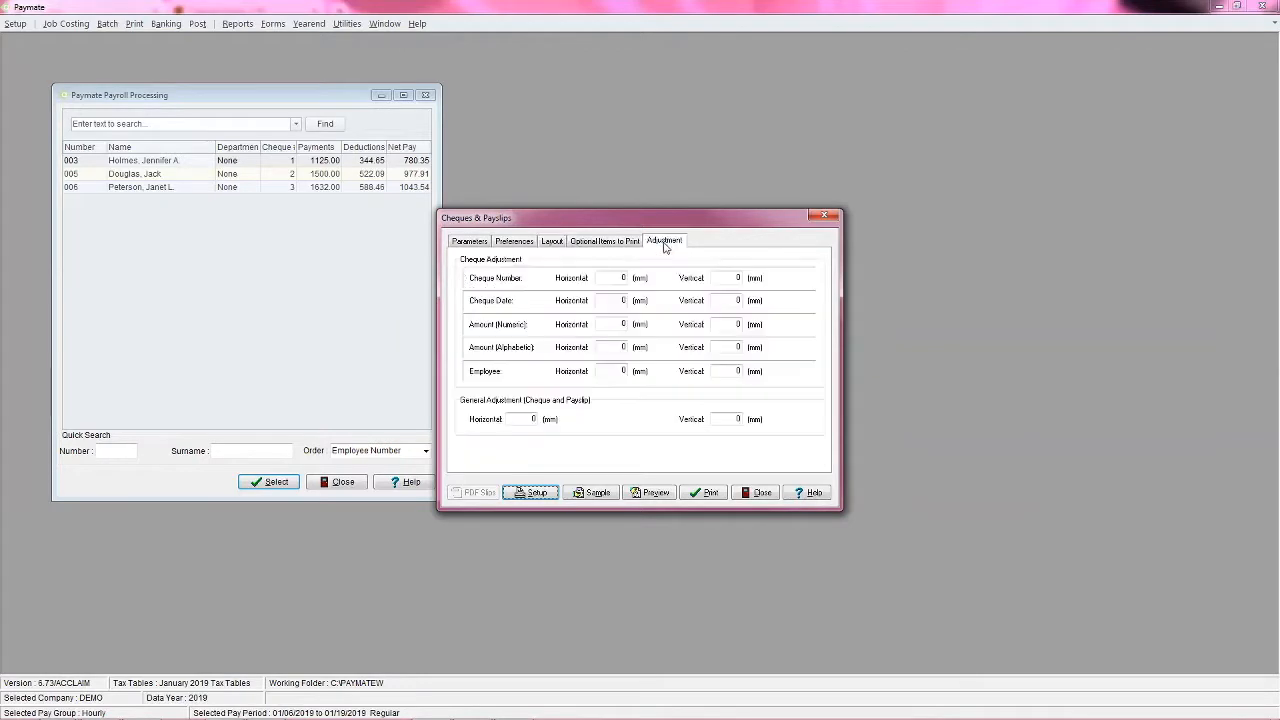
{"action": "left_click", "coordinate": [615, 242]}
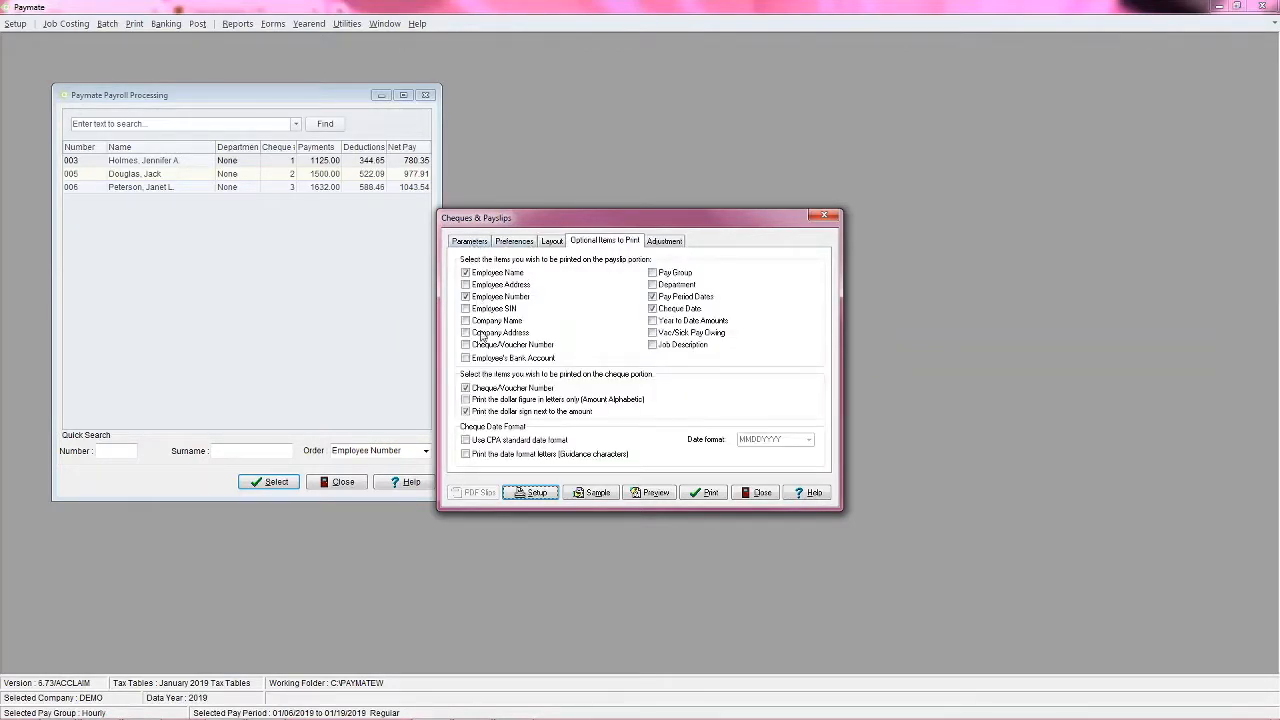
{"action": "left_click", "coordinate": [476, 244]}
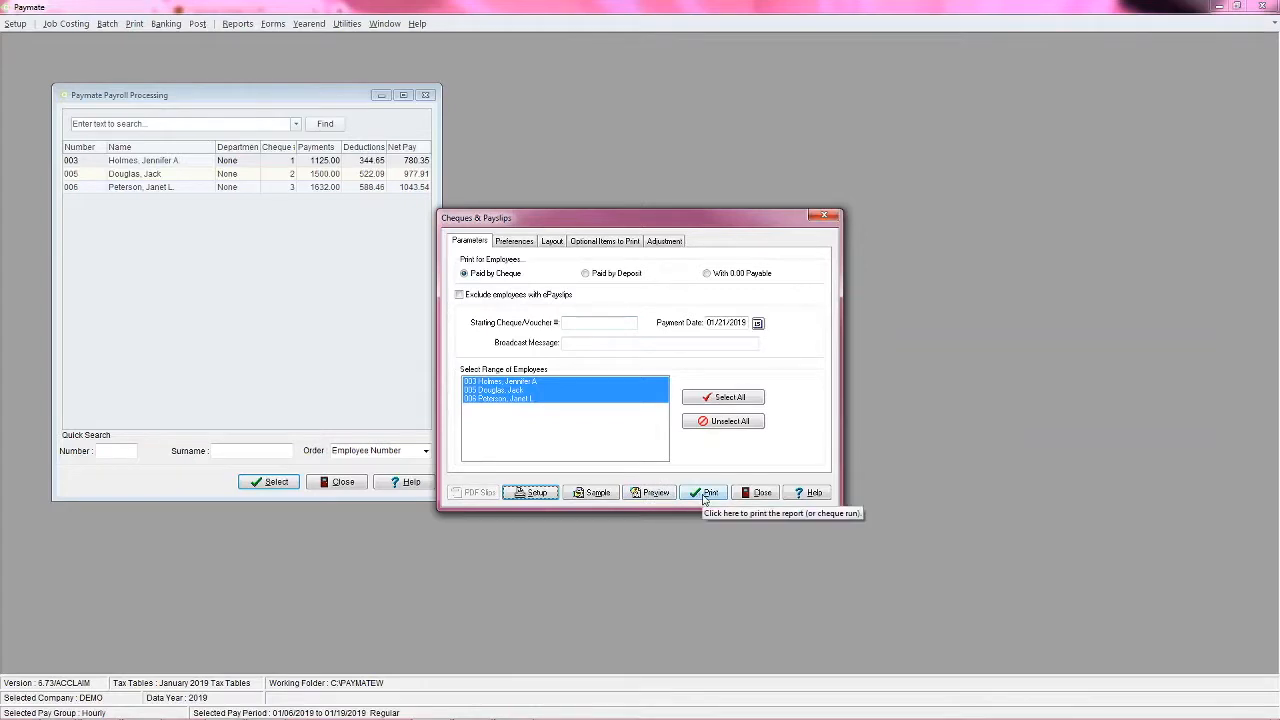
{"action": "left_click", "coordinate": [756, 492]}
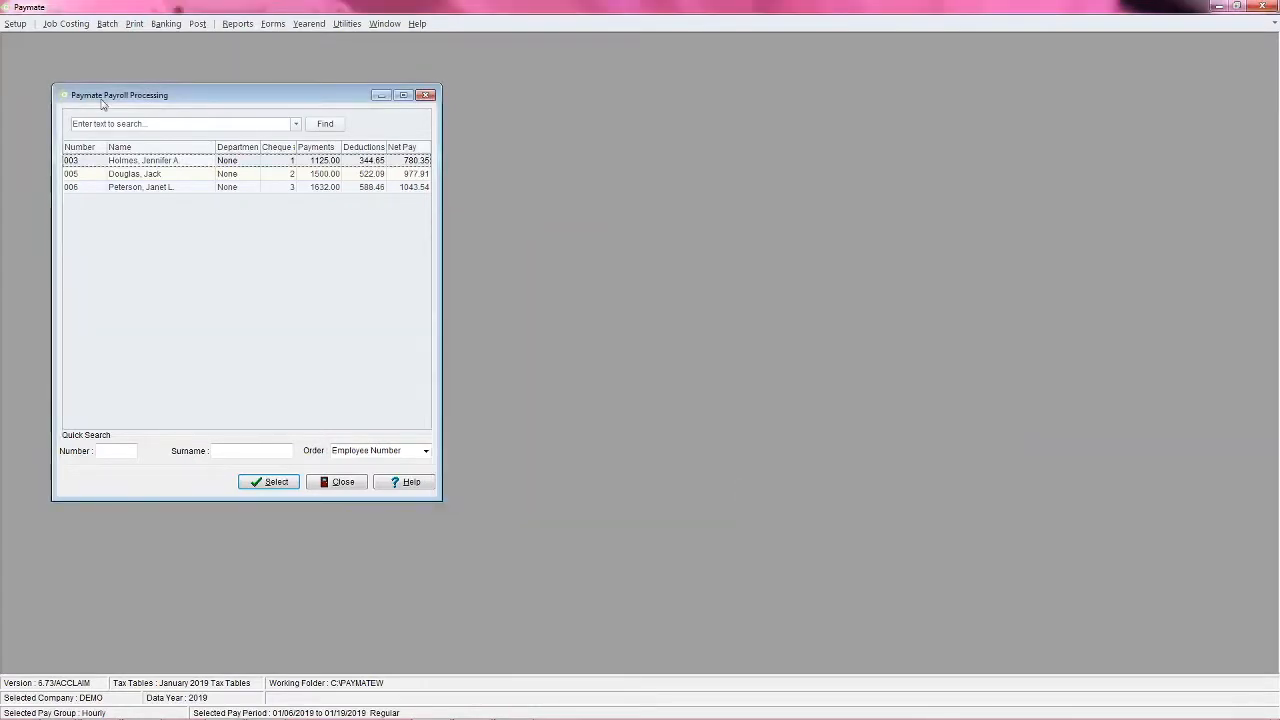
Enable receiving payslips by email in the first employee's record, look at the email and password fields, and turn the option off
{"action": "left_click", "coordinate": [15, 23]}
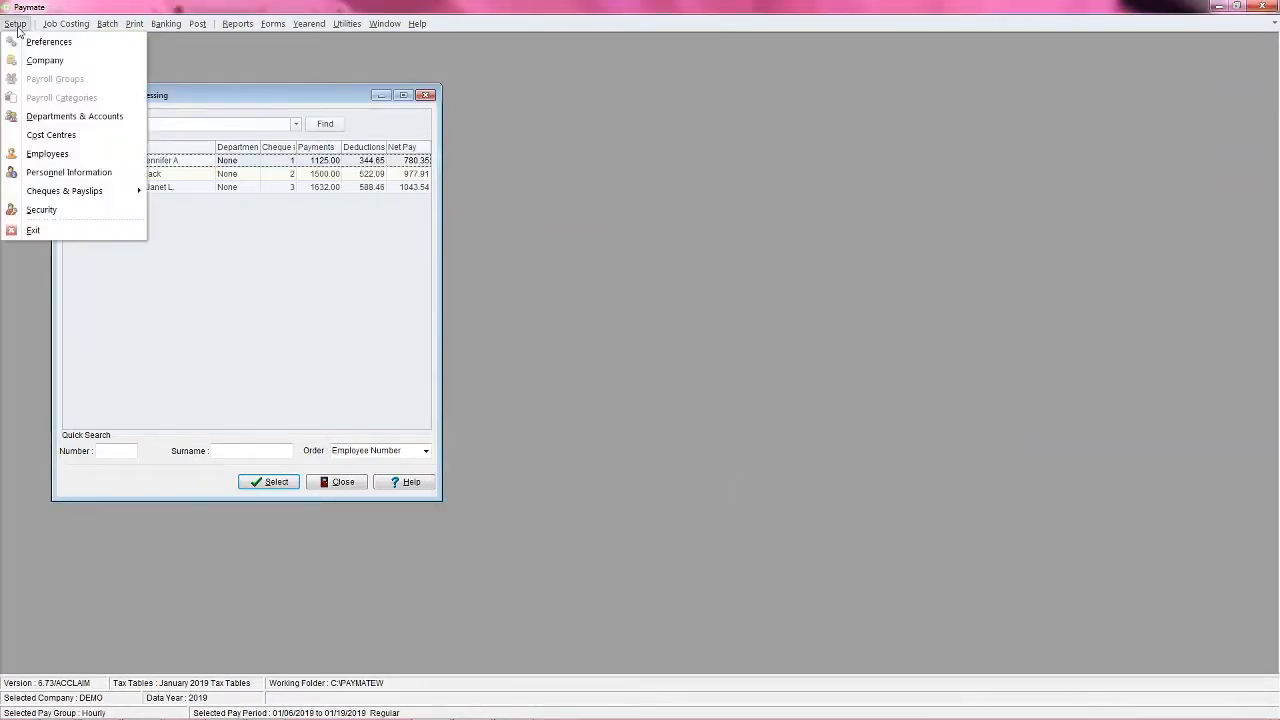
{"action": "left_click", "coordinate": [55, 152]}
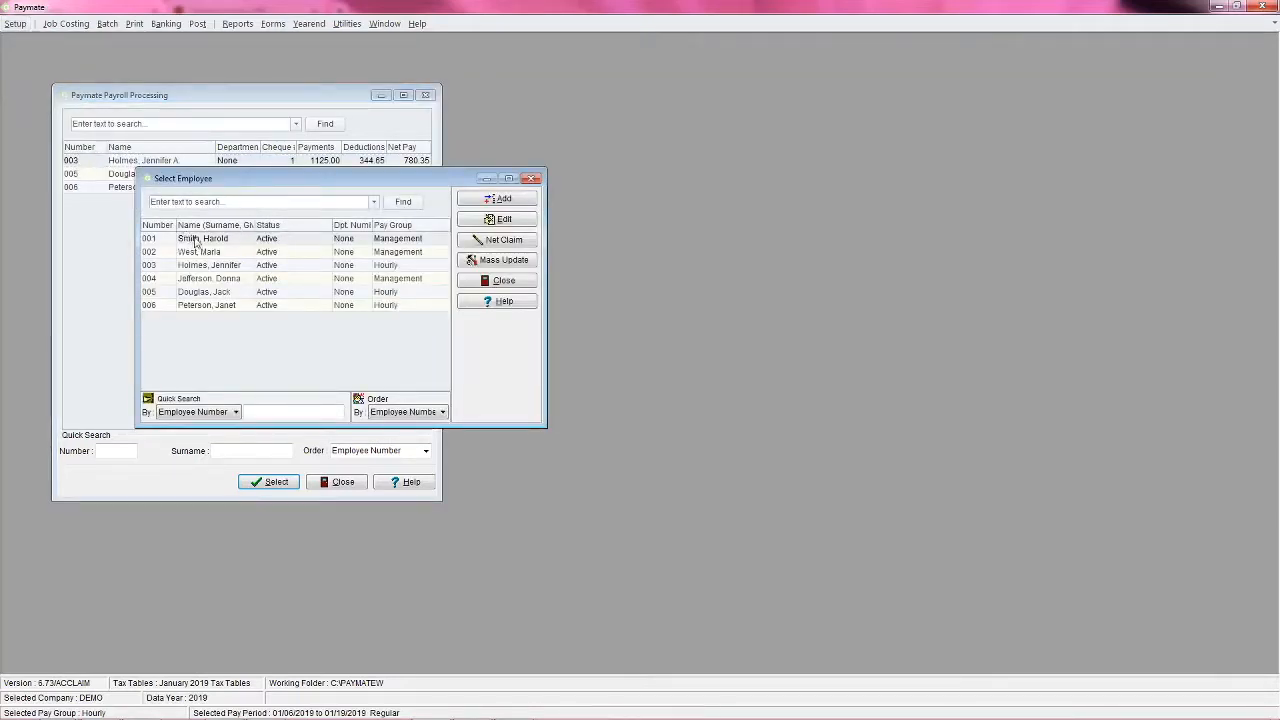
{"action": "double_click", "coordinate": [200, 242]}
{"action": "left_click", "coordinate": [211, 232]}
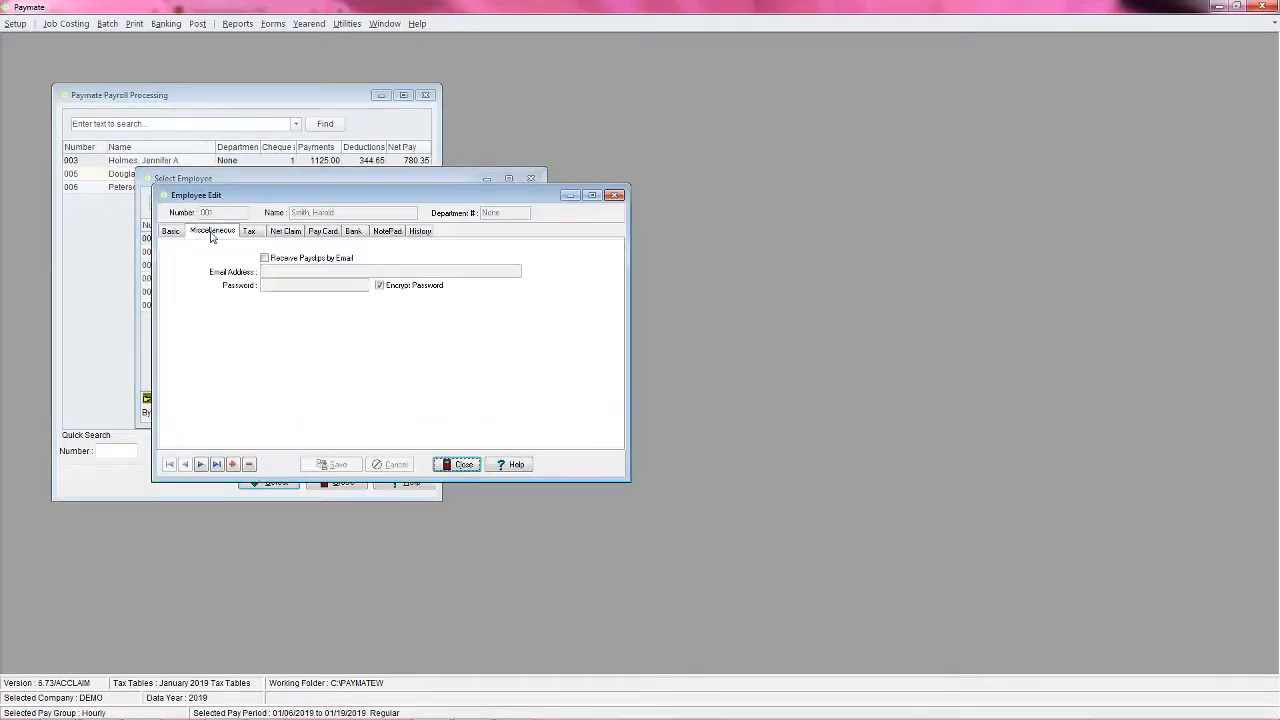
{"action": "left_click", "coordinate": [265, 259]}
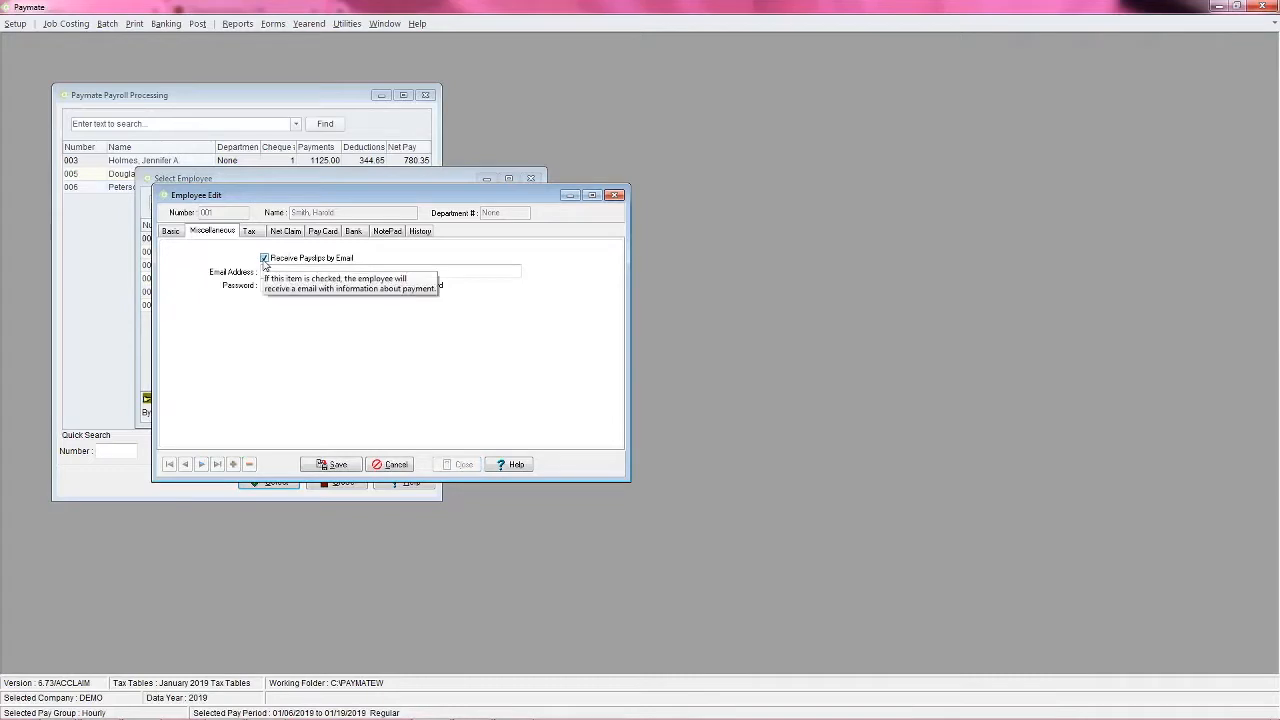
{"action": "left_click", "coordinate": [324, 272]}
{"action": "left_click", "coordinate": [330, 284]}
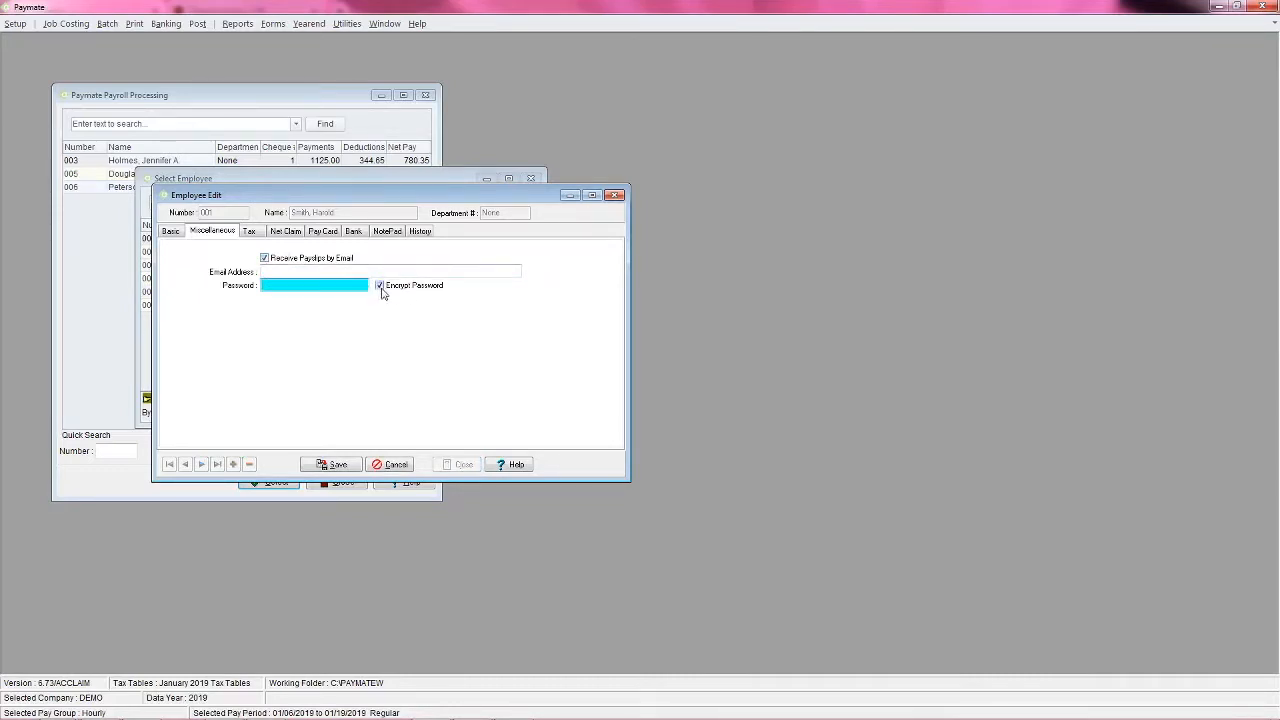
{"action": "left_click", "coordinate": [265, 259]}
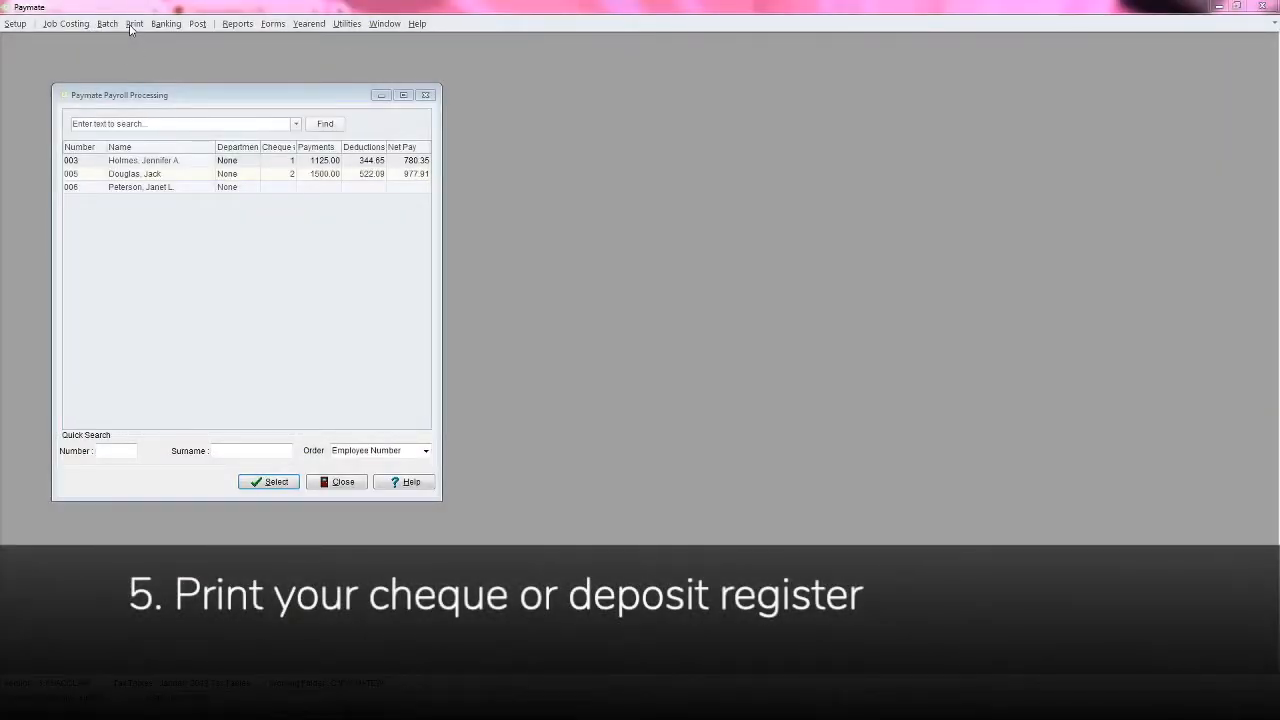
Review the sort order and margin alignment options of the cheque register report, and close it
{"action": "left_click", "coordinate": [134, 23]}
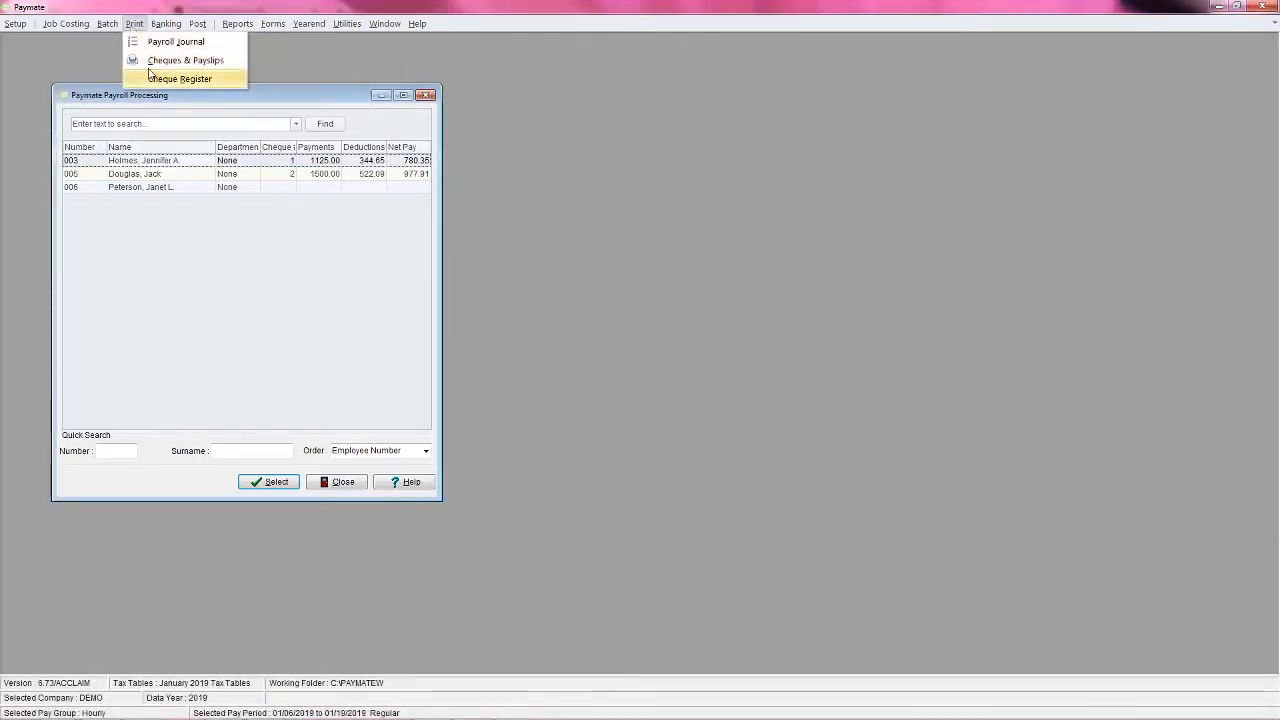
{"action": "left_click", "coordinate": [148, 77]}
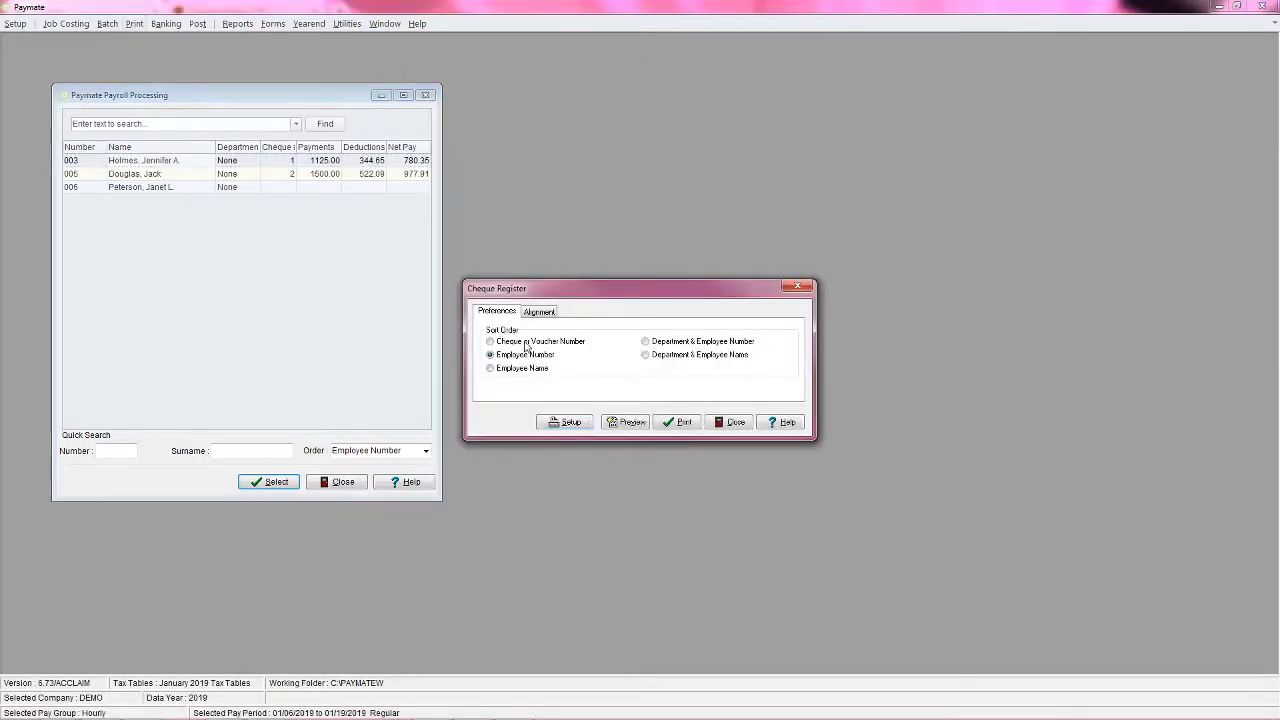
{"action": "left_click", "coordinate": [543, 312]}
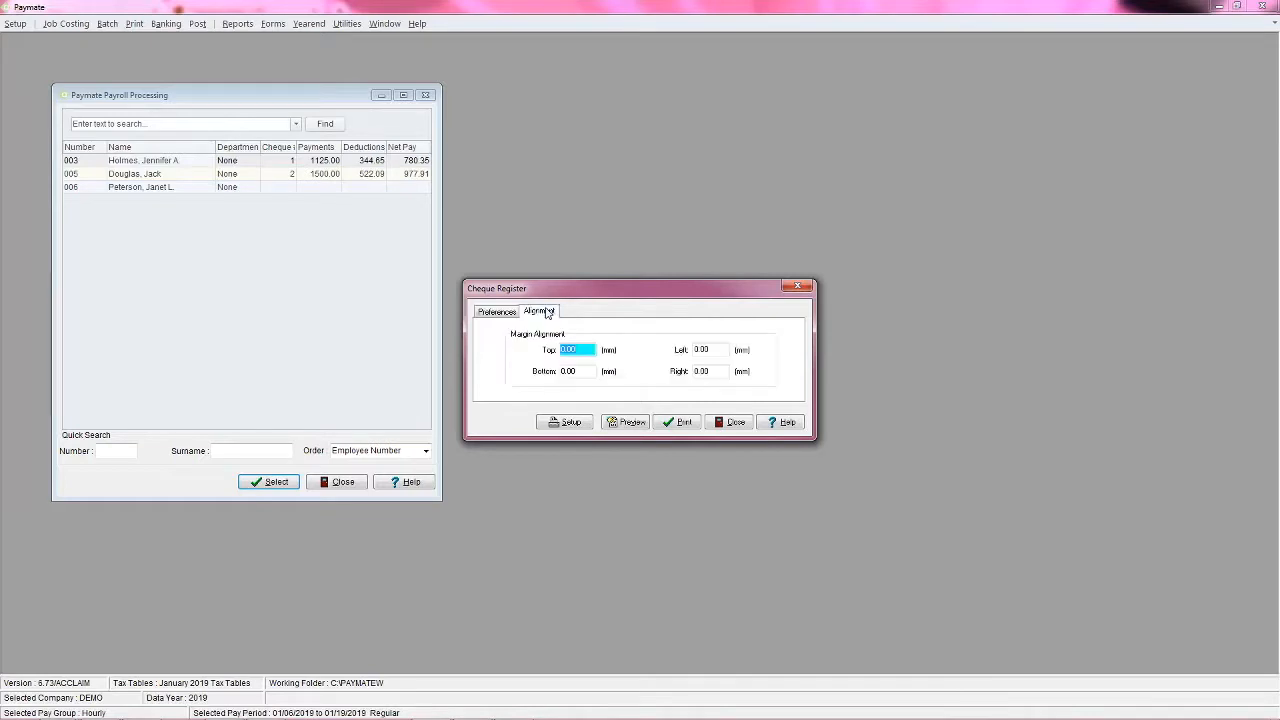
{"action": "left_click", "coordinate": [497, 312]}
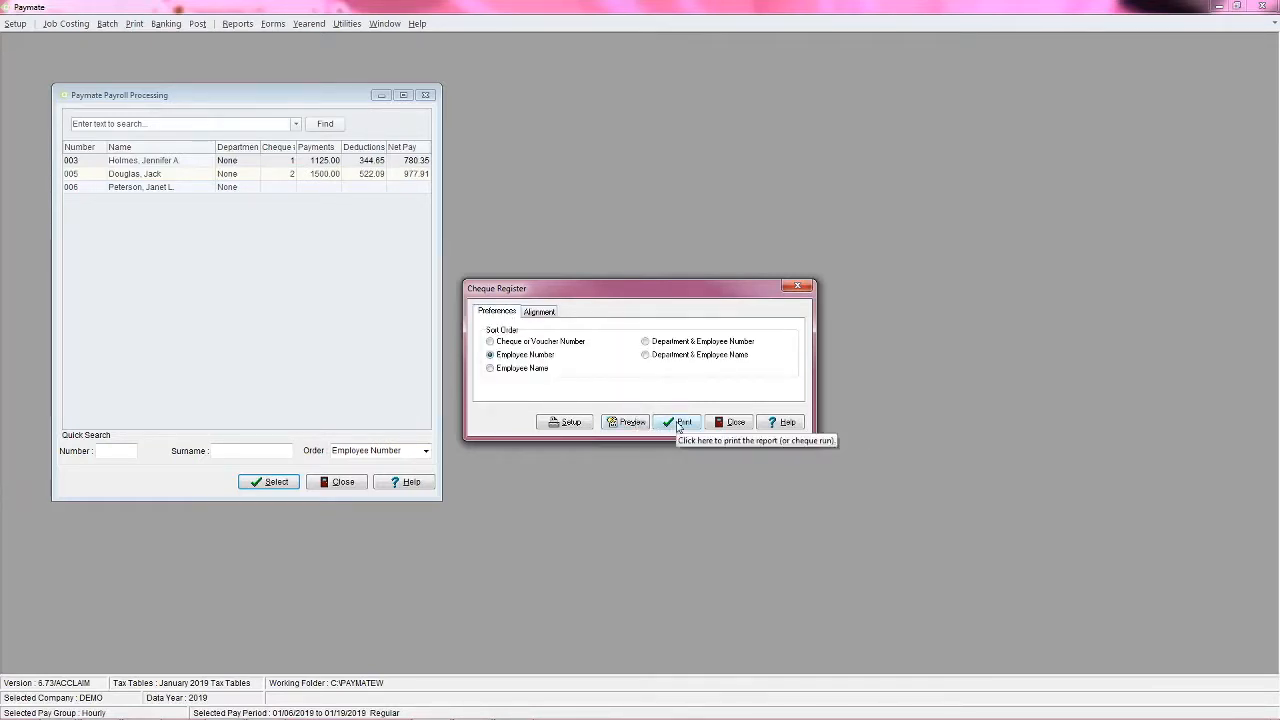
{"action": "left_click", "coordinate": [729, 423]}
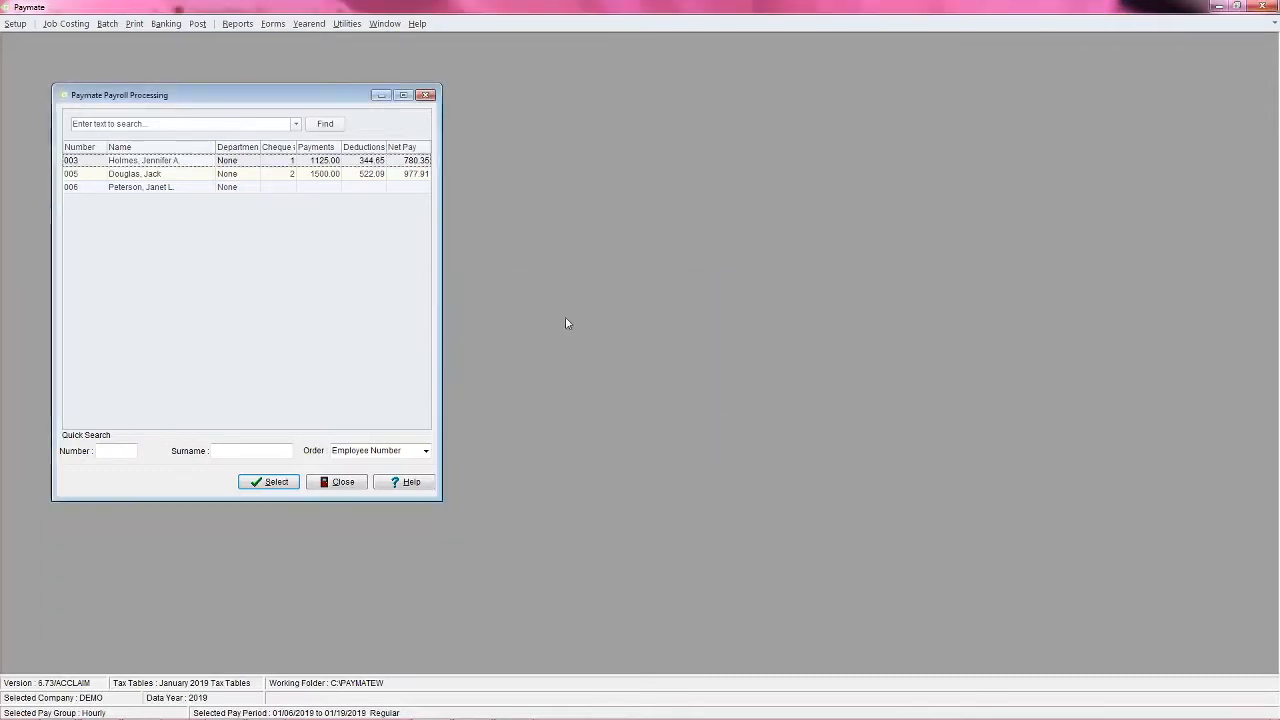
Review the parameters and sort order options of the deposit register report, and close it
{"action": "left_click", "coordinate": [166, 23]}
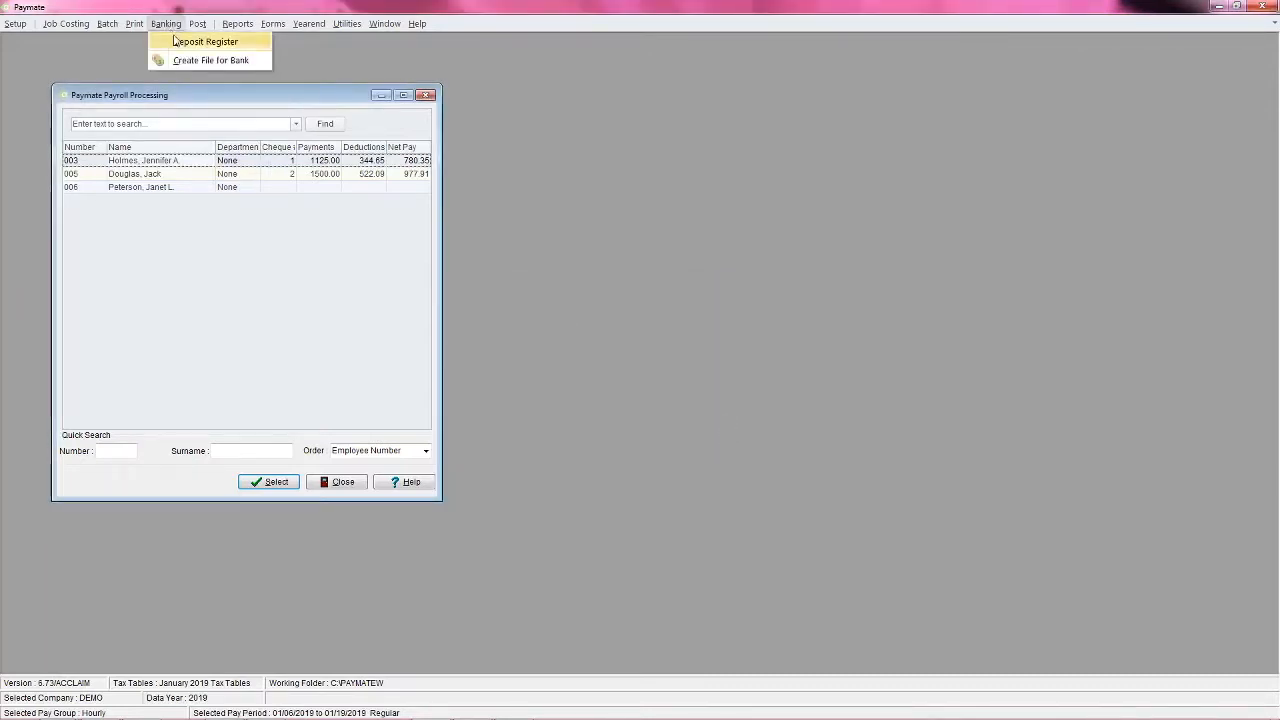
{"action": "left_click", "coordinate": [192, 41]}
{"action": "left_click", "coordinate": [540, 300]}
{"action": "left_click", "coordinate": [543, 332]}
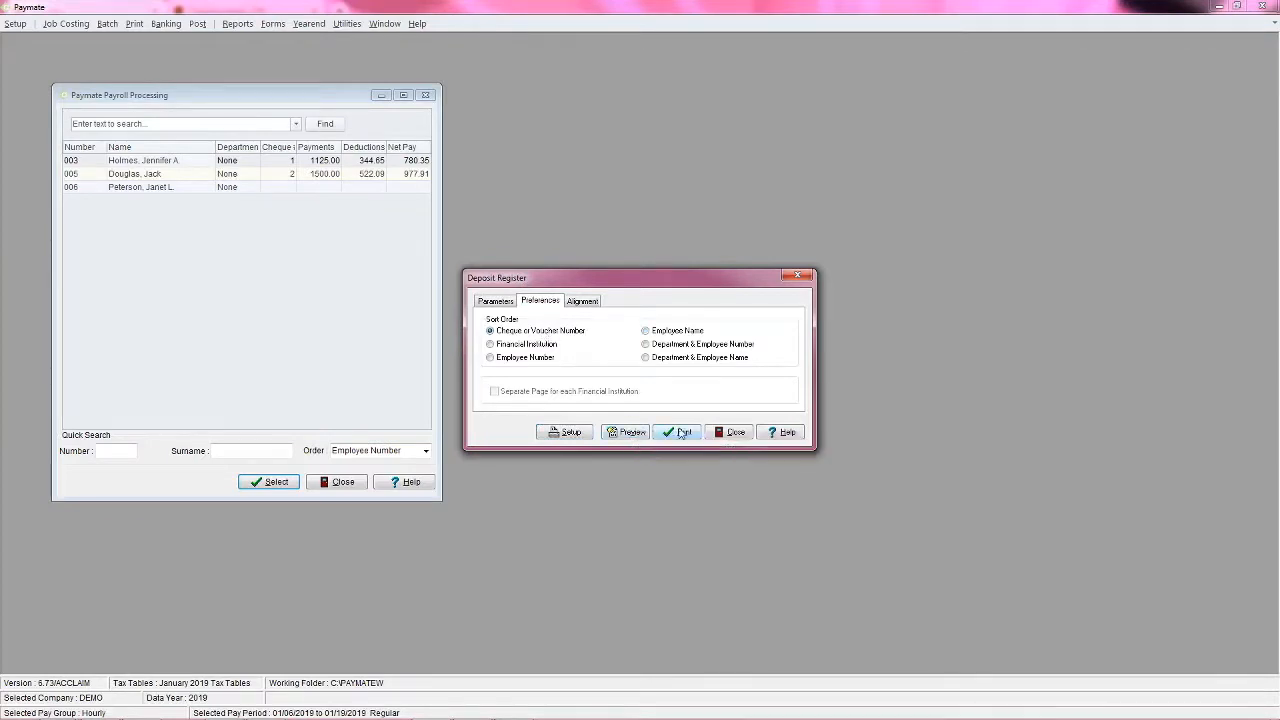
{"action": "left_click", "coordinate": [733, 432]}
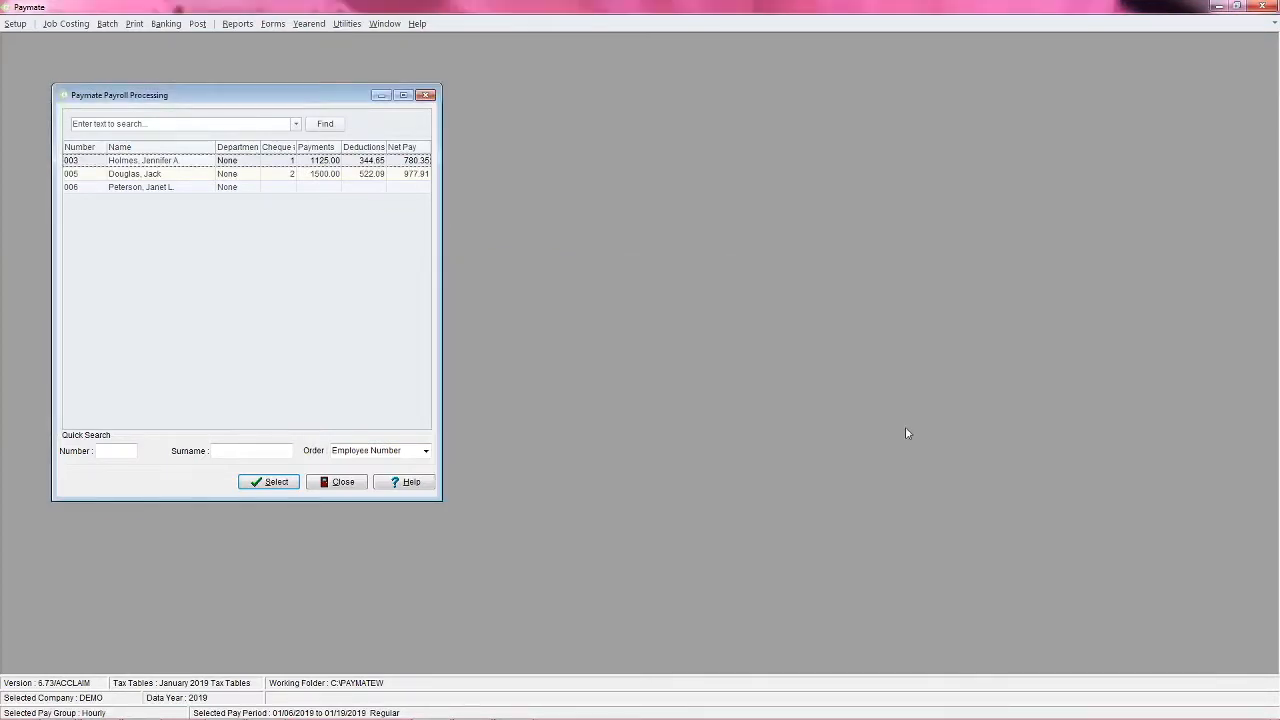
Open bank file creation, look through the supported banks, and choose Credit Union Central B.C. for direct deposit
{"action": "left_click", "coordinate": [166, 24]}
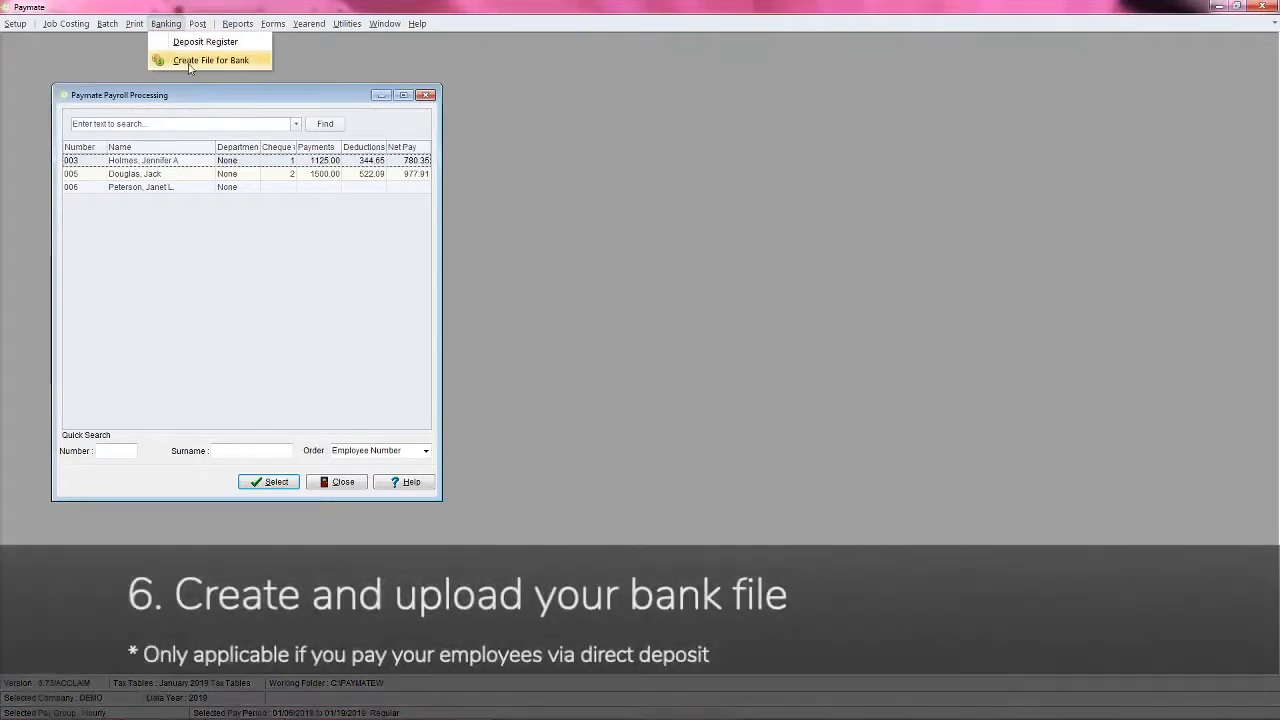
{"action": "left_click", "coordinate": [189, 62]}
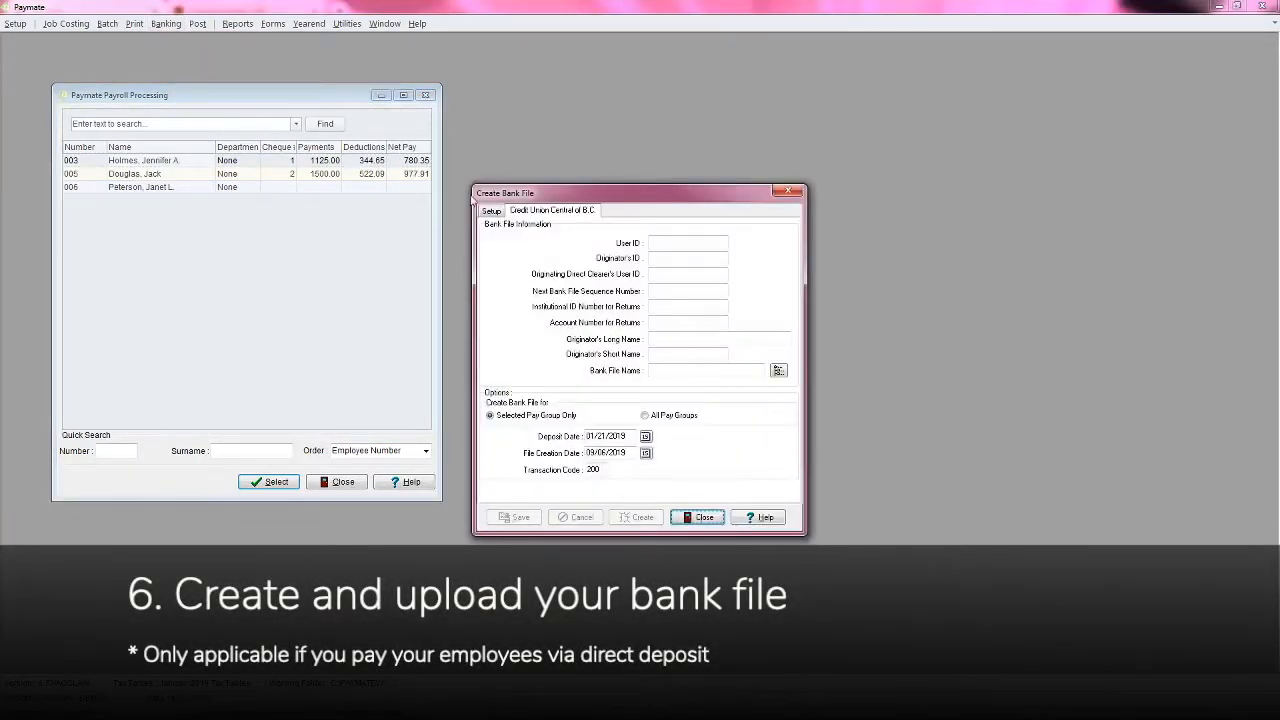
{"action": "left_click", "coordinate": [489, 211]}
{"action": "left_click", "coordinate": [640, 307]}
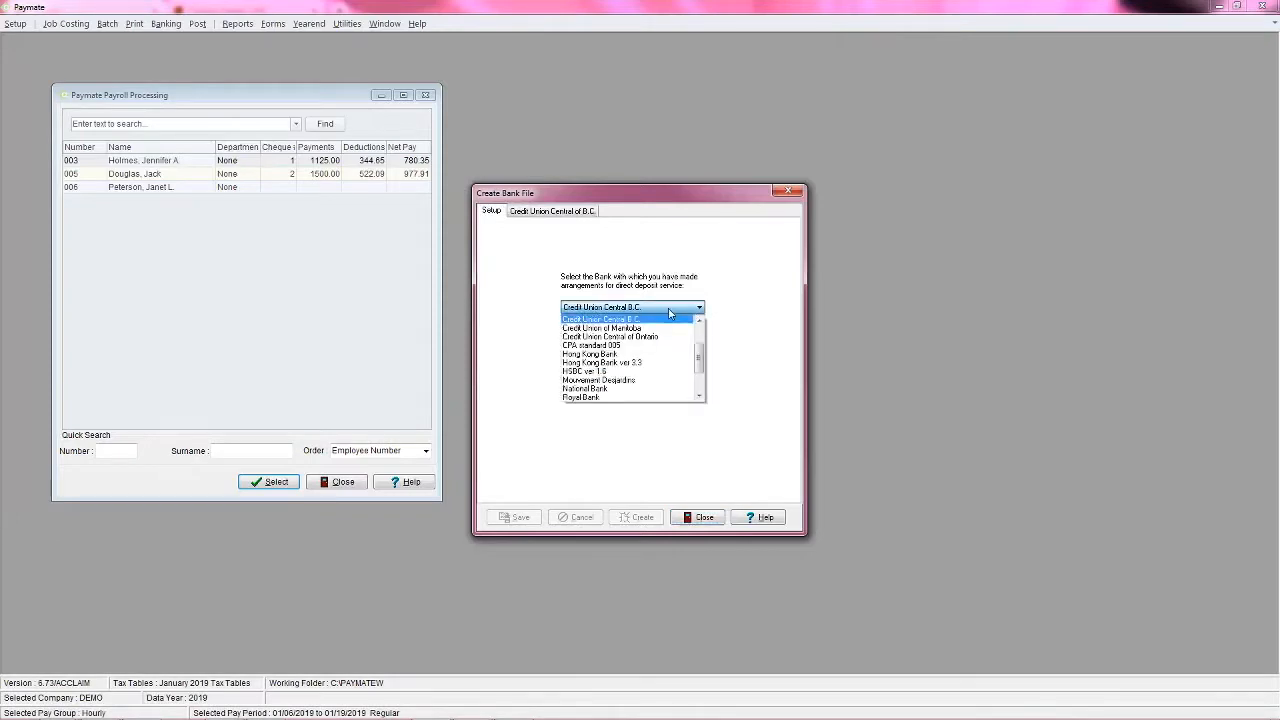
{"action": "scroll", "coordinate": [672, 344], "scroll_direction": "up", "scroll_amount": 3}
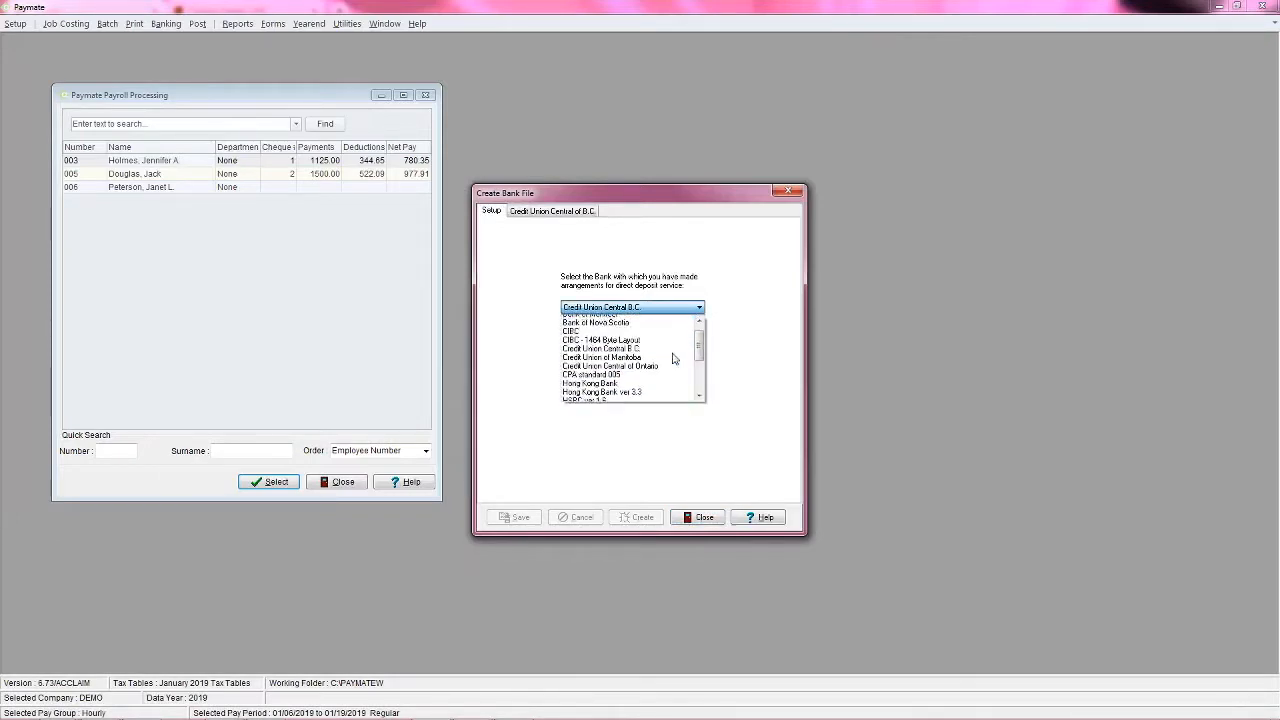
{"action": "scroll", "coordinate": [672, 350], "scroll_direction": "down", "scroll_amount": 3}
{"action": "left_click", "coordinate": [666, 319]}
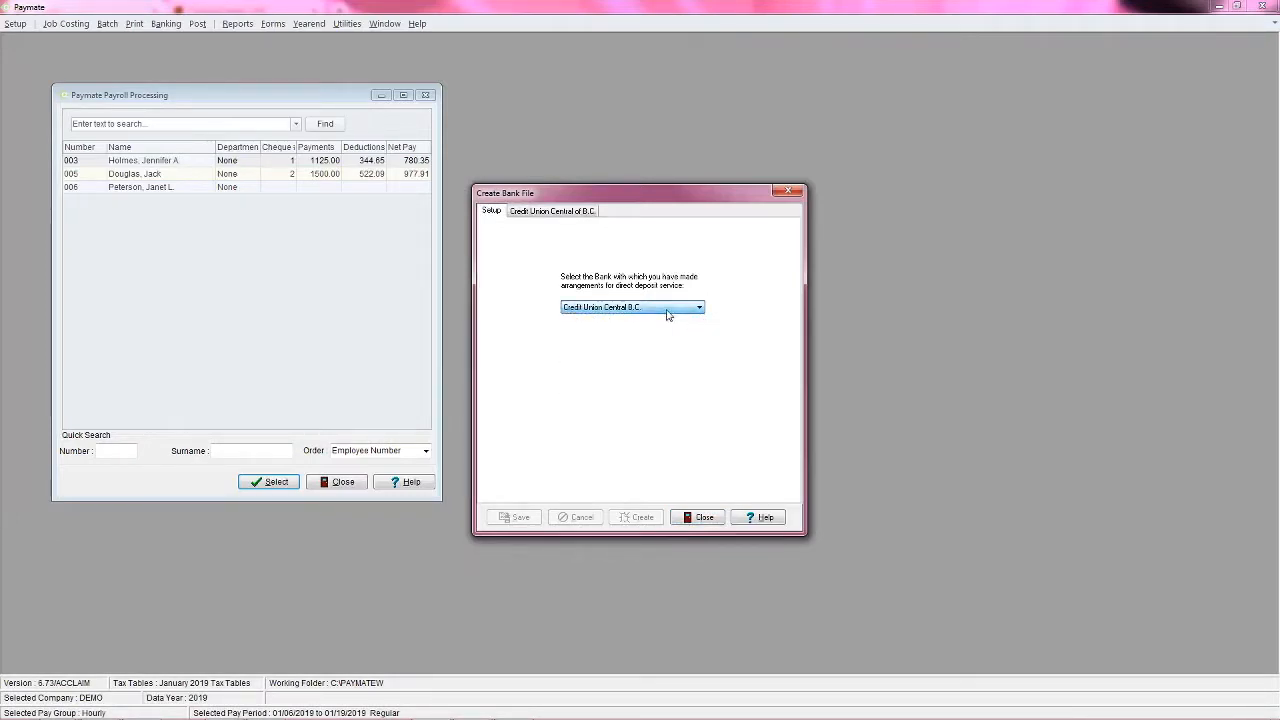
Go through the bank file information fields, try All Pay Groups, return to Selected Pay Group Only, and close bank file creation
{"action": "left_click", "coordinate": [580, 213]}
{"action": "left_click", "coordinate": [694, 259]}
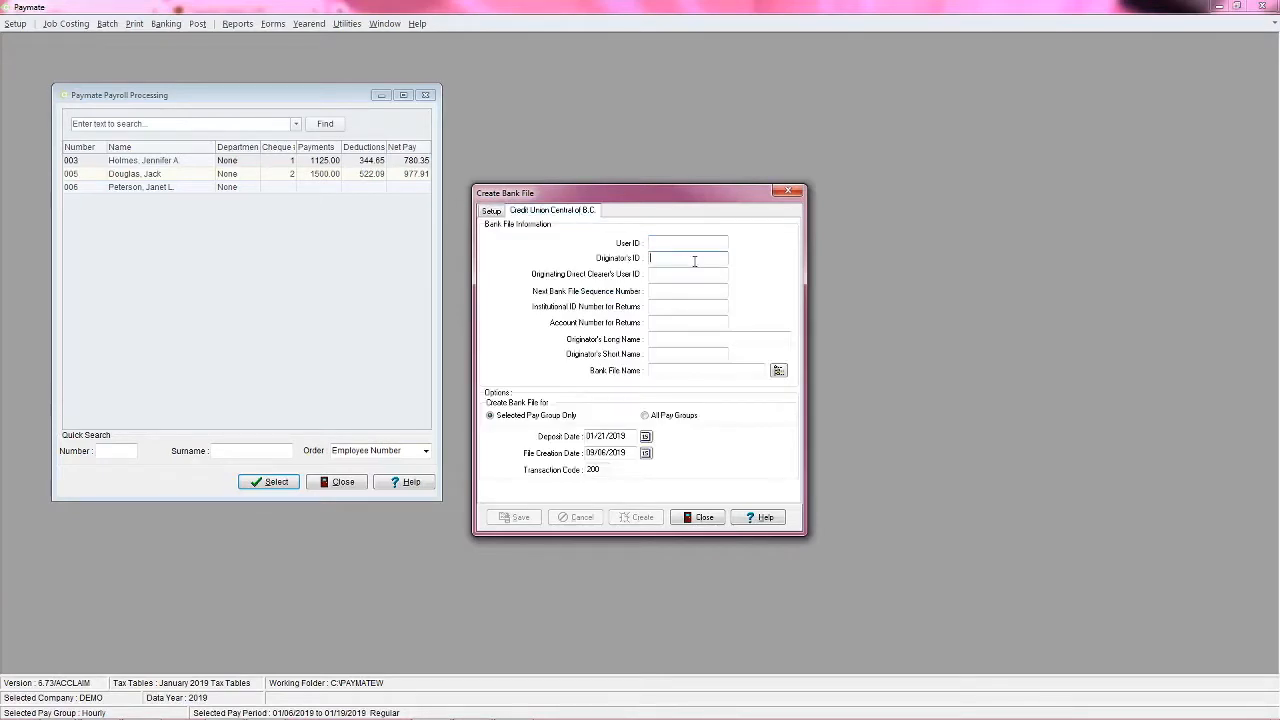
{"action": "key", "text": "Tab"}
{"action": "key", "text": "Tab"}
{"action": "key", "text": "Tab"}
{"action": "key", "text": "Tab"}
{"action": "key", "text": "Tab"}
{"action": "key", "text": "Tab"}
{"action": "key", "text": "Tab"}
{"action": "left_click", "coordinate": [645, 417]}
{"action": "left_click", "coordinate": [556, 418]}
{"action": "left_click", "coordinate": [698, 517]}
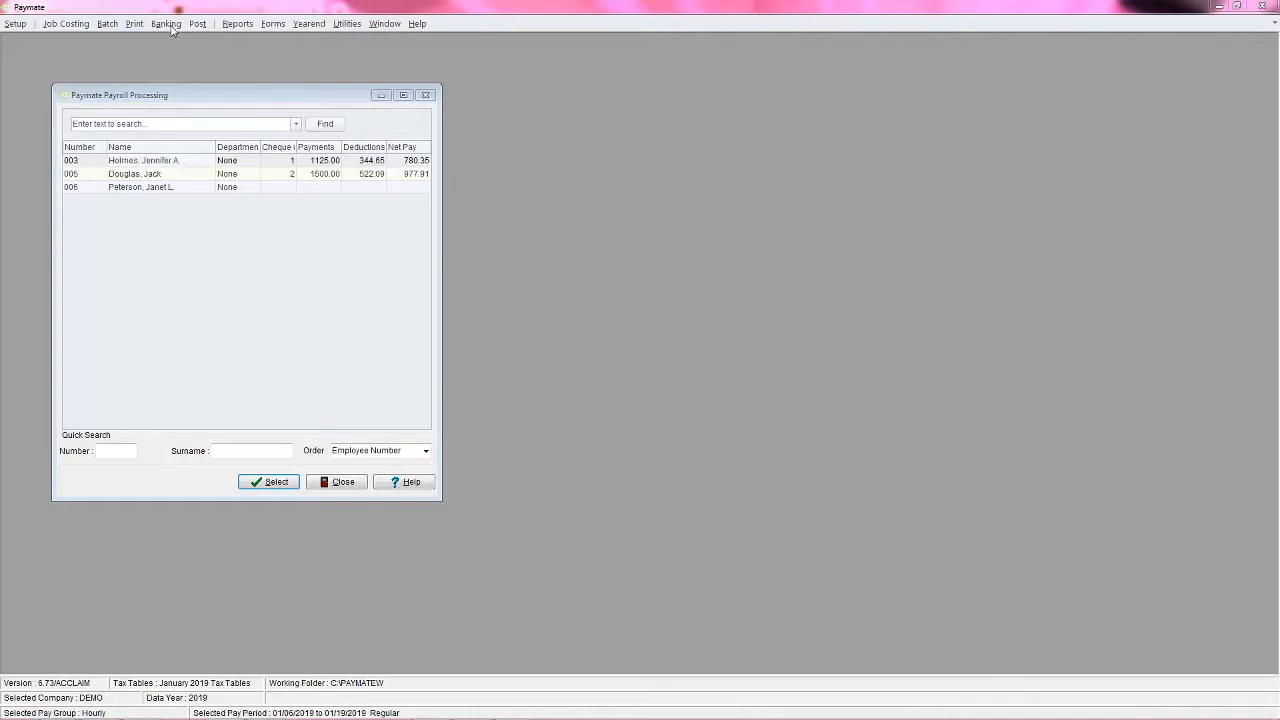
Open payroll journal posting and review the company backup and update journal options offered before posting
{"action": "left_click", "coordinate": [197, 23]}
{"action": "left_click", "coordinate": [208, 41]}
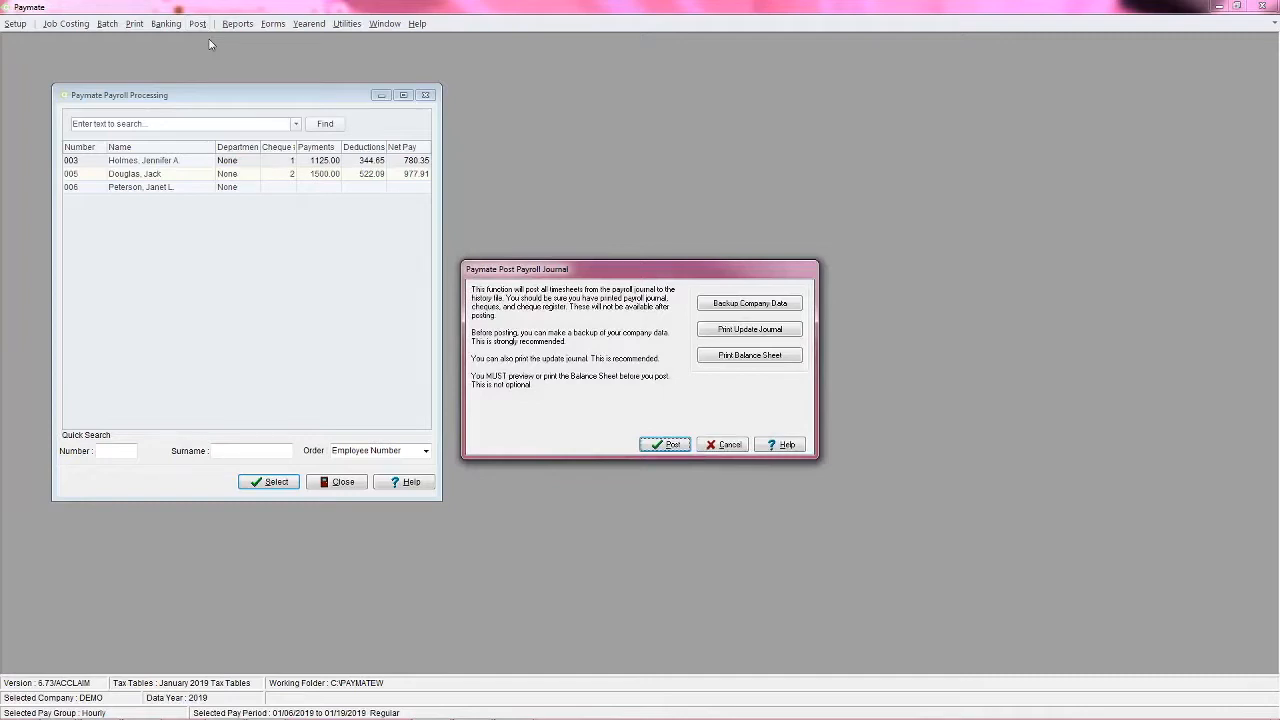
{"action": "left_click", "coordinate": [740, 303]}
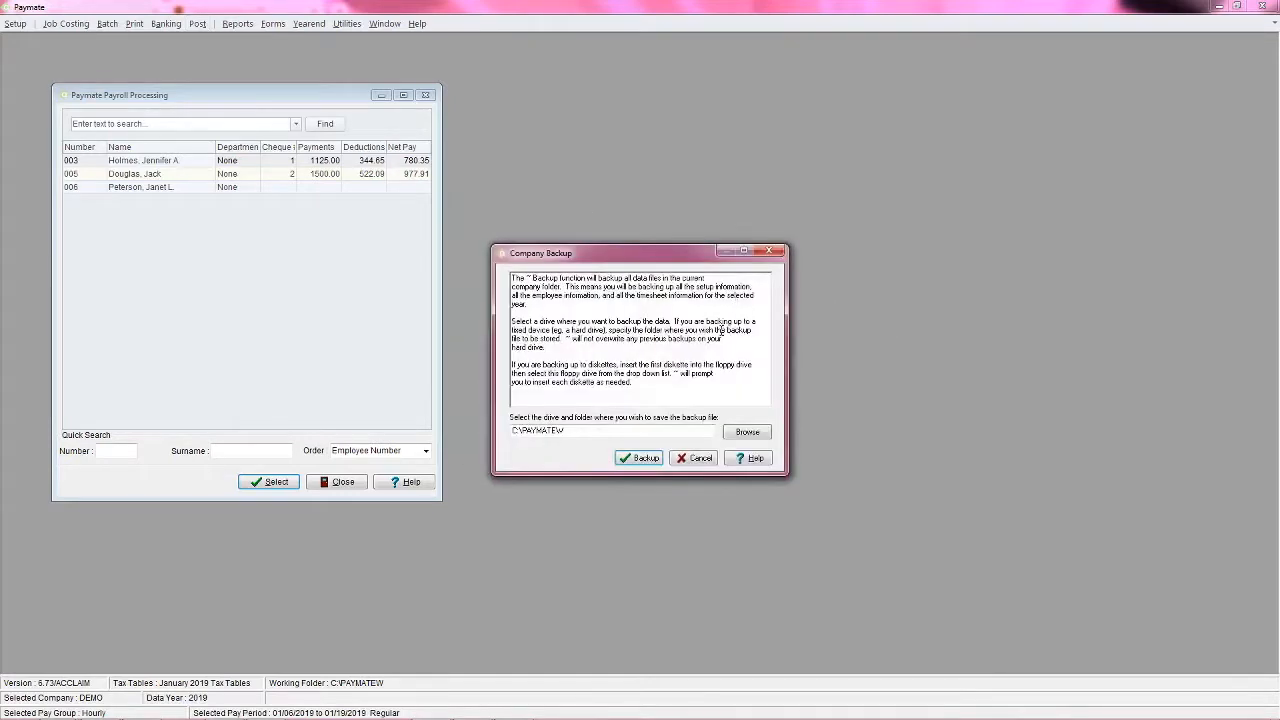
{"action": "left_click", "coordinate": [645, 458]}
{"action": "left_click", "coordinate": [750, 333]}
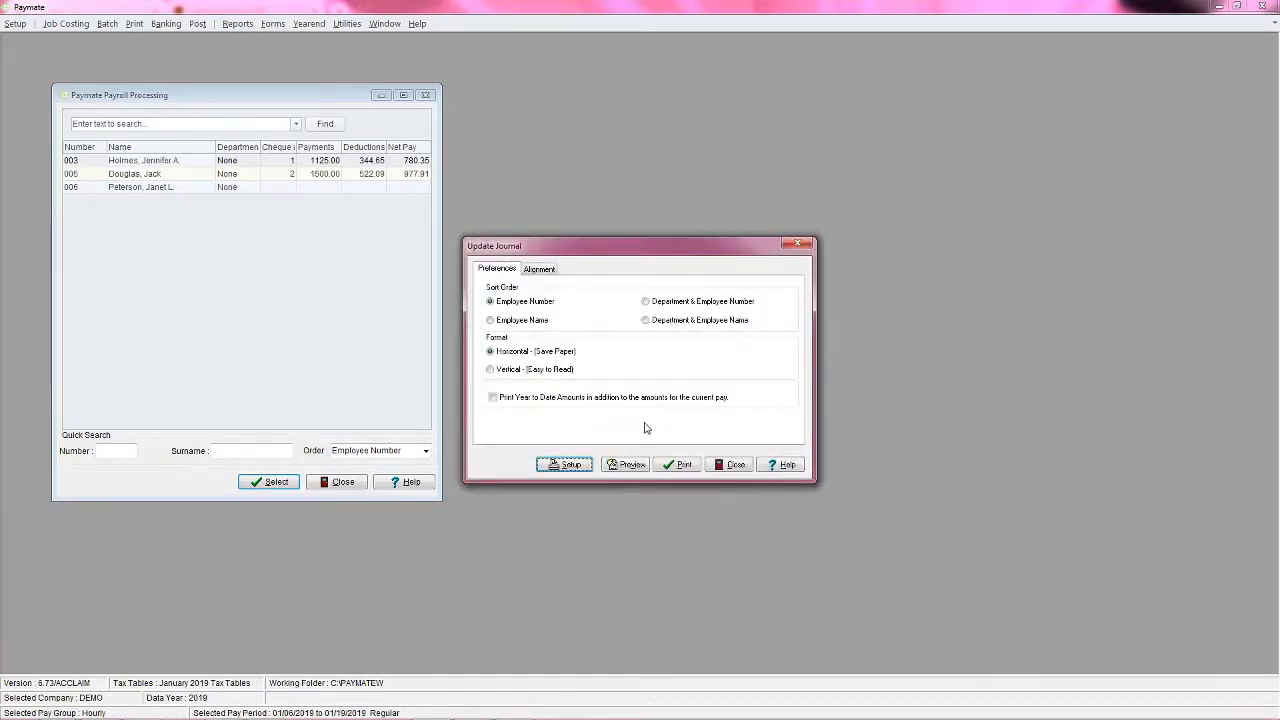
{"action": "left_click", "coordinate": [738, 466]}
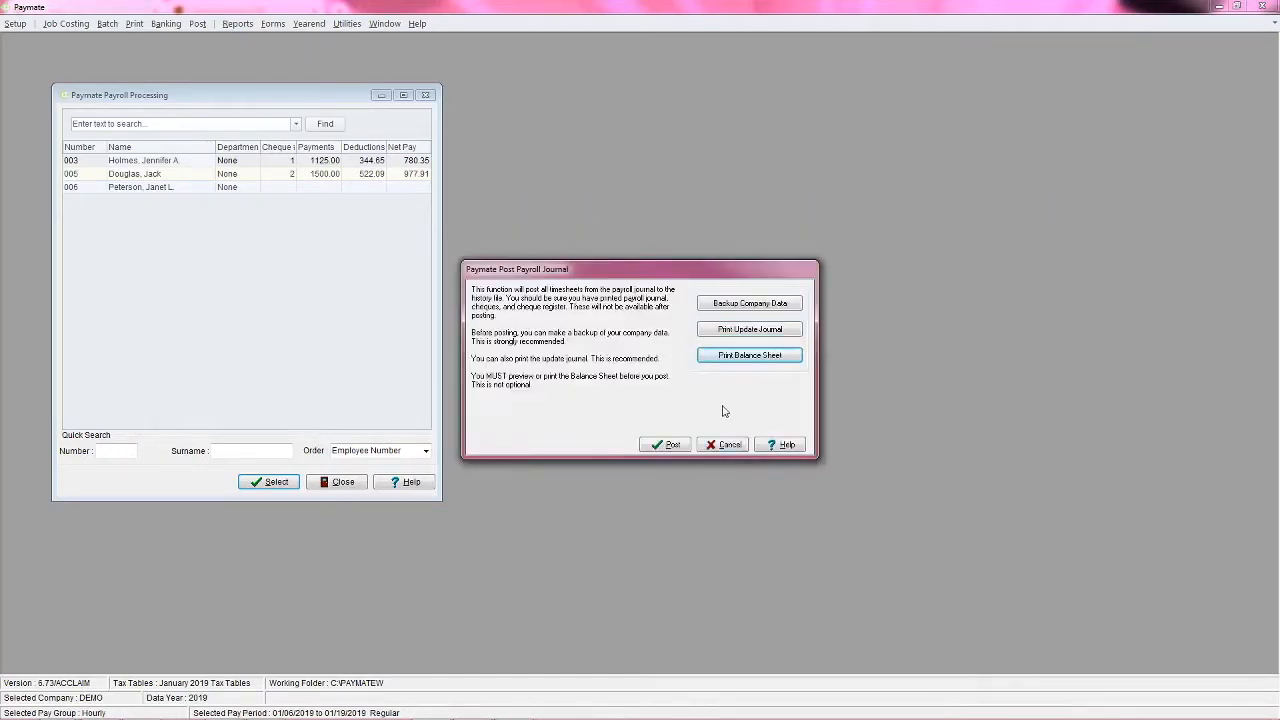
Post the payroll journal, proceeding without a backup and confirming with the word POST
{"action": "left_click", "coordinate": [678, 444]}
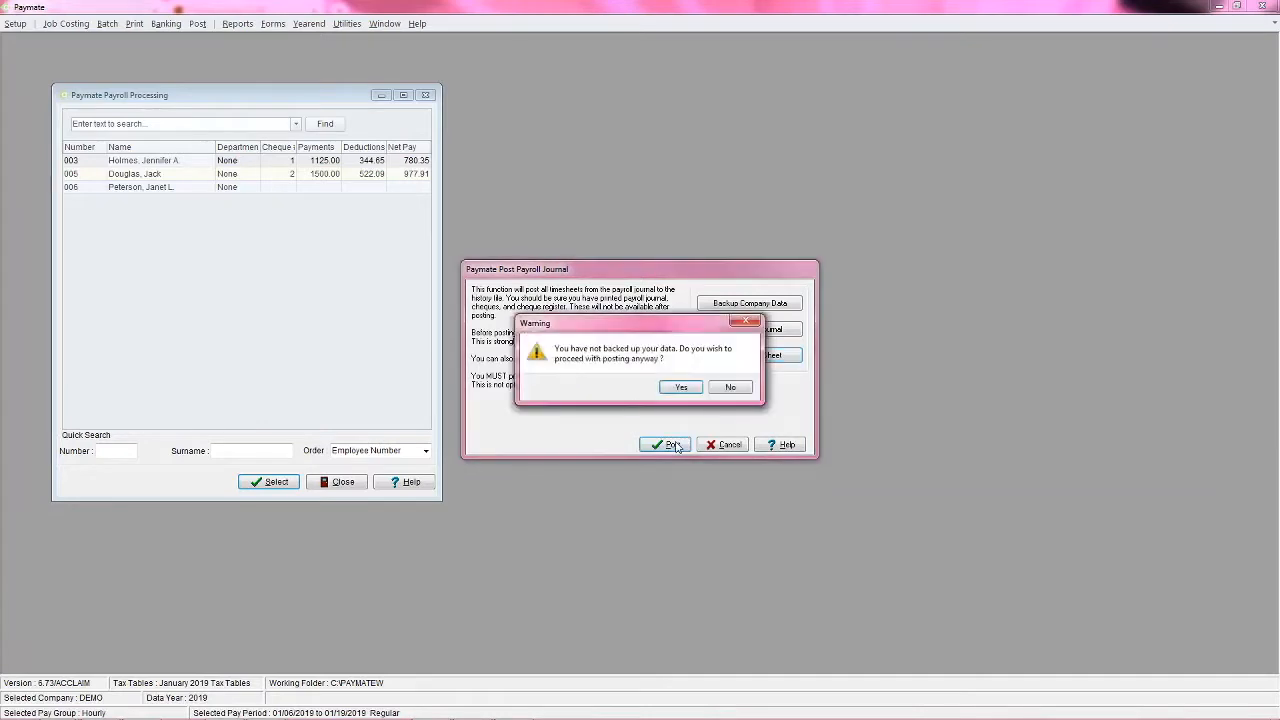
{"action": "left_click", "coordinate": [676, 390]}
{"action": "type", "text": "POST"}
{"action": "left_click", "coordinate": [700, 391]}
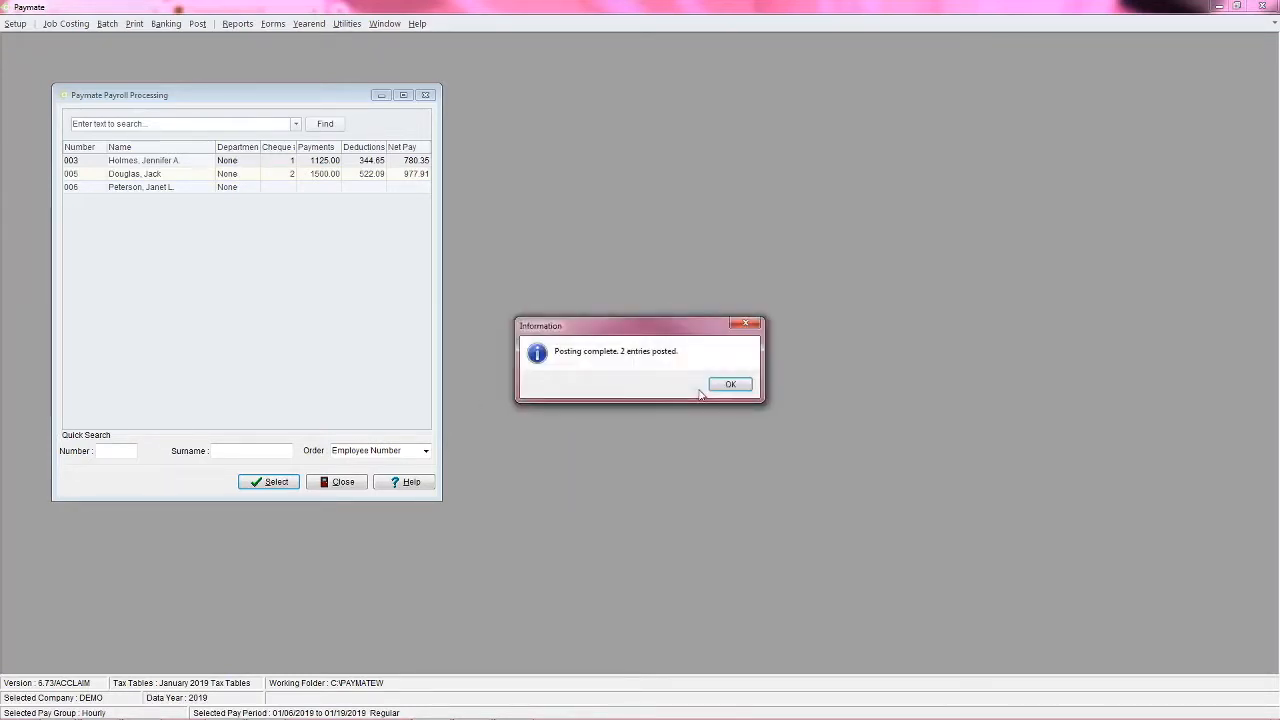
{"action": "left_click", "coordinate": [741, 391]}
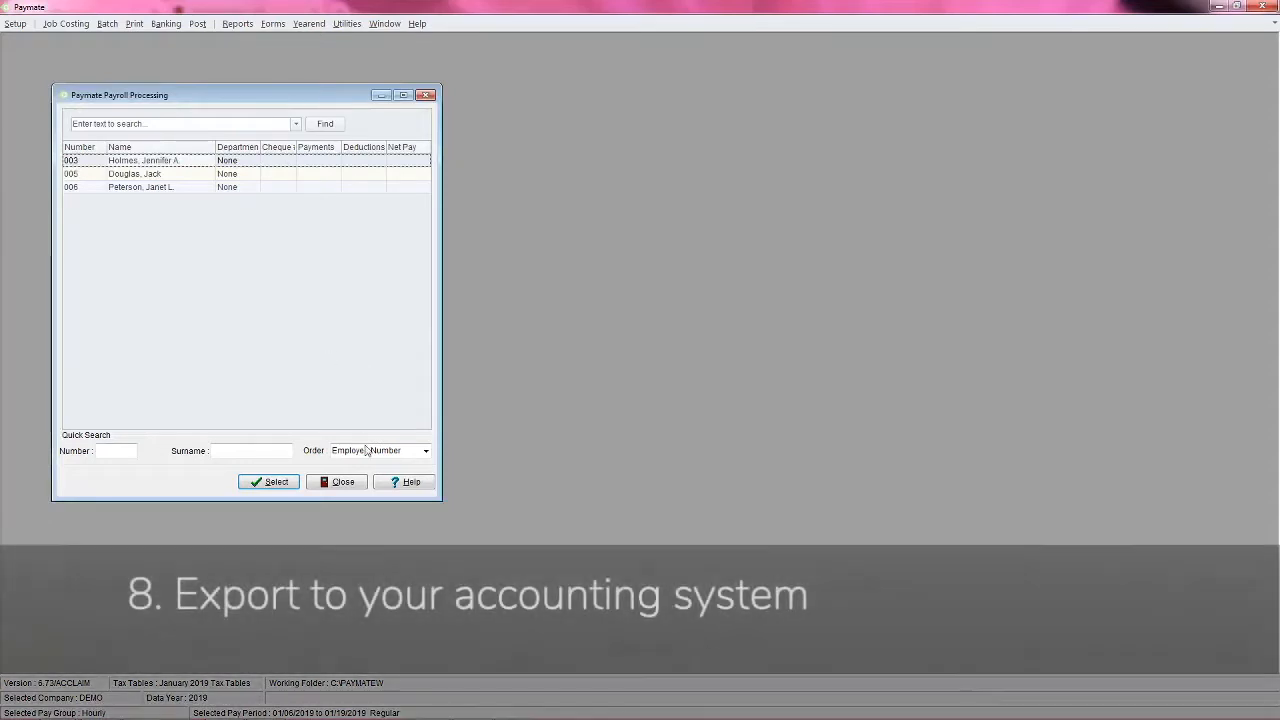
Close payroll processing, open the payroll export, and review its parameters and preferences
{"action": "left_click", "coordinate": [340, 481]}
{"action": "left_click", "coordinate": [56, 23]}
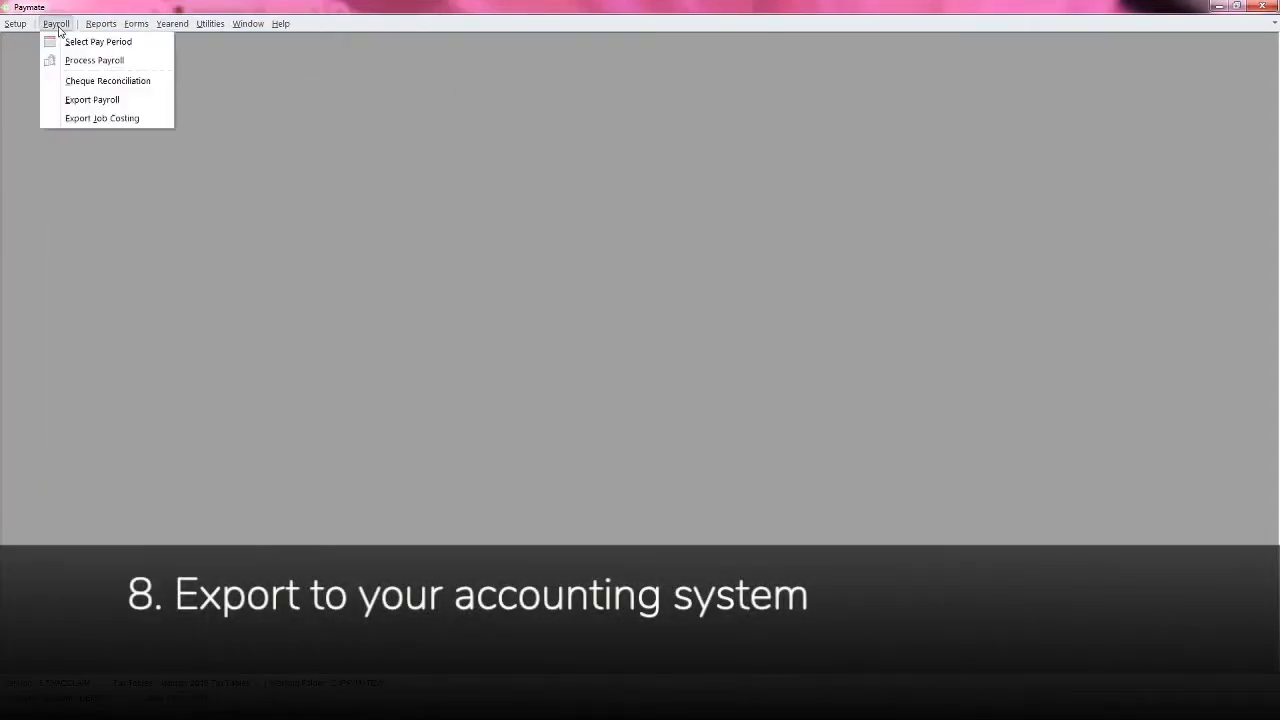
{"action": "left_click", "coordinate": [100, 117]}
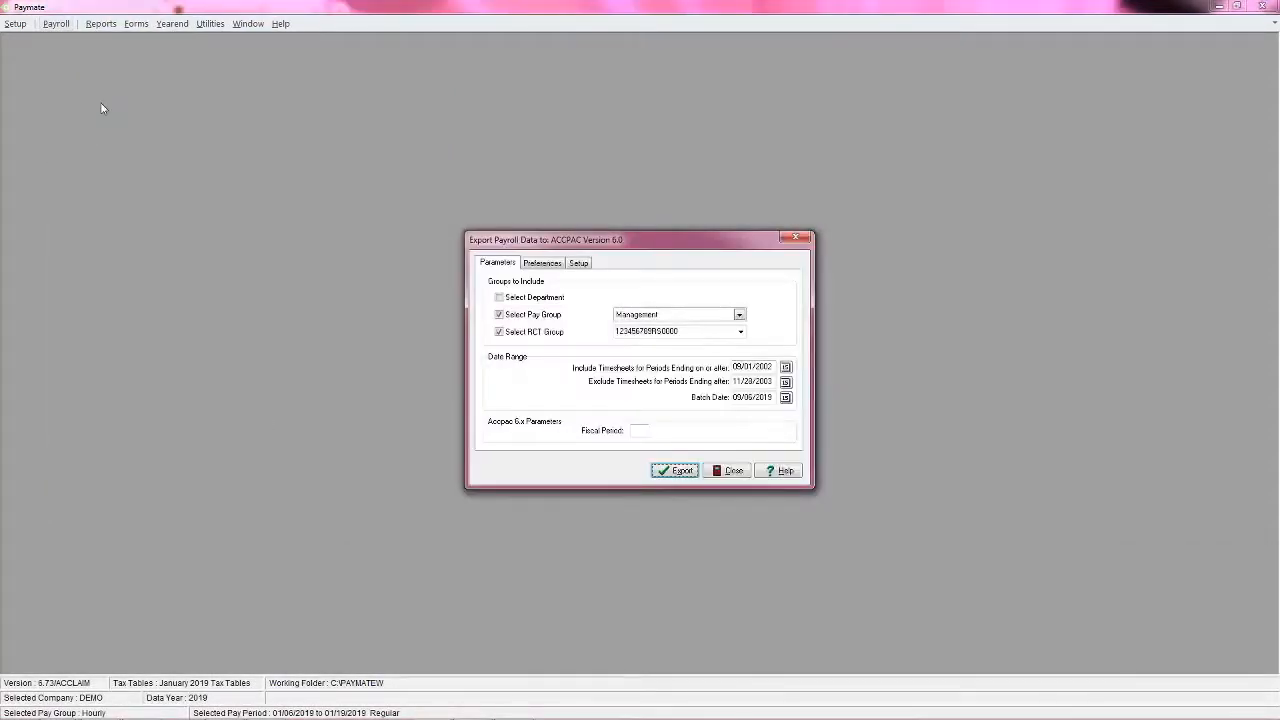
{"action": "left_click", "coordinate": [553, 265]}
Browse the accounting packages available for the payroll export, and return to the export parameters
{"action": "left_click", "coordinate": [579, 263]}
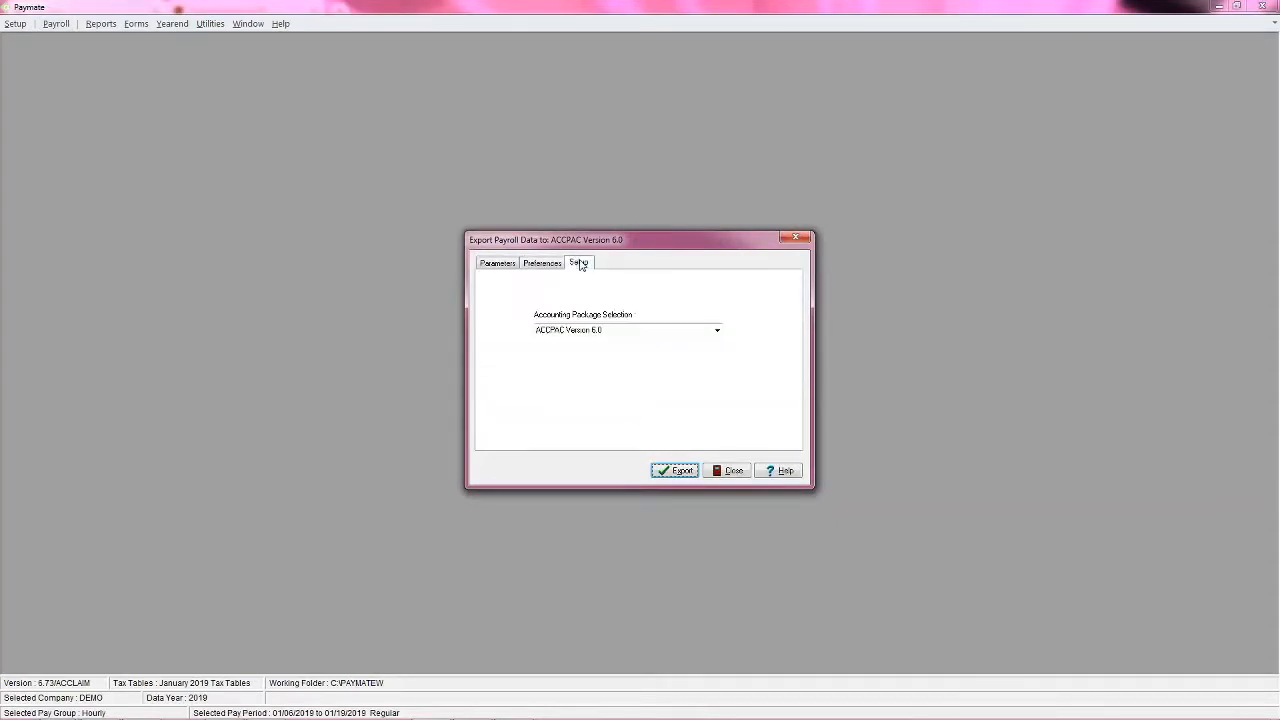
{"action": "left_click", "coordinate": [672, 330]}
{"action": "scroll", "coordinate": [686, 366], "scroll_direction": "up", "scroll_amount": 3}
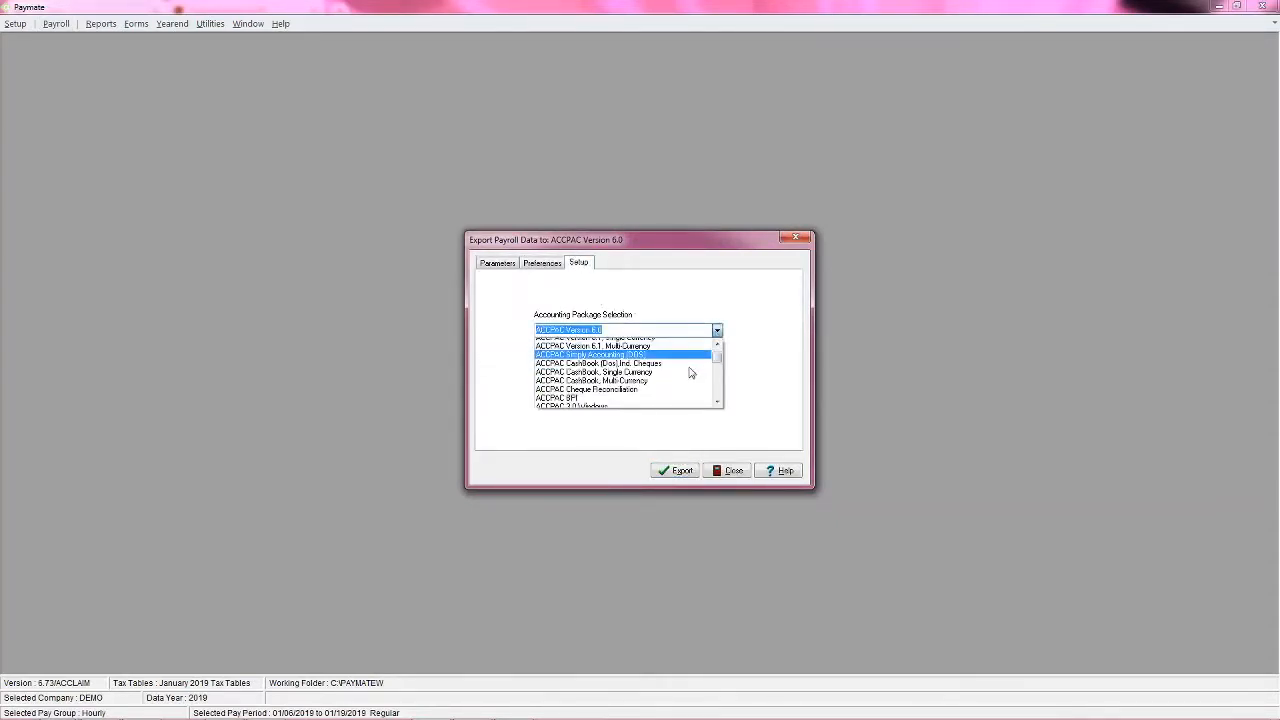
{"action": "scroll", "coordinate": [689, 375], "scroll_direction": "down", "scroll_amount": 15}
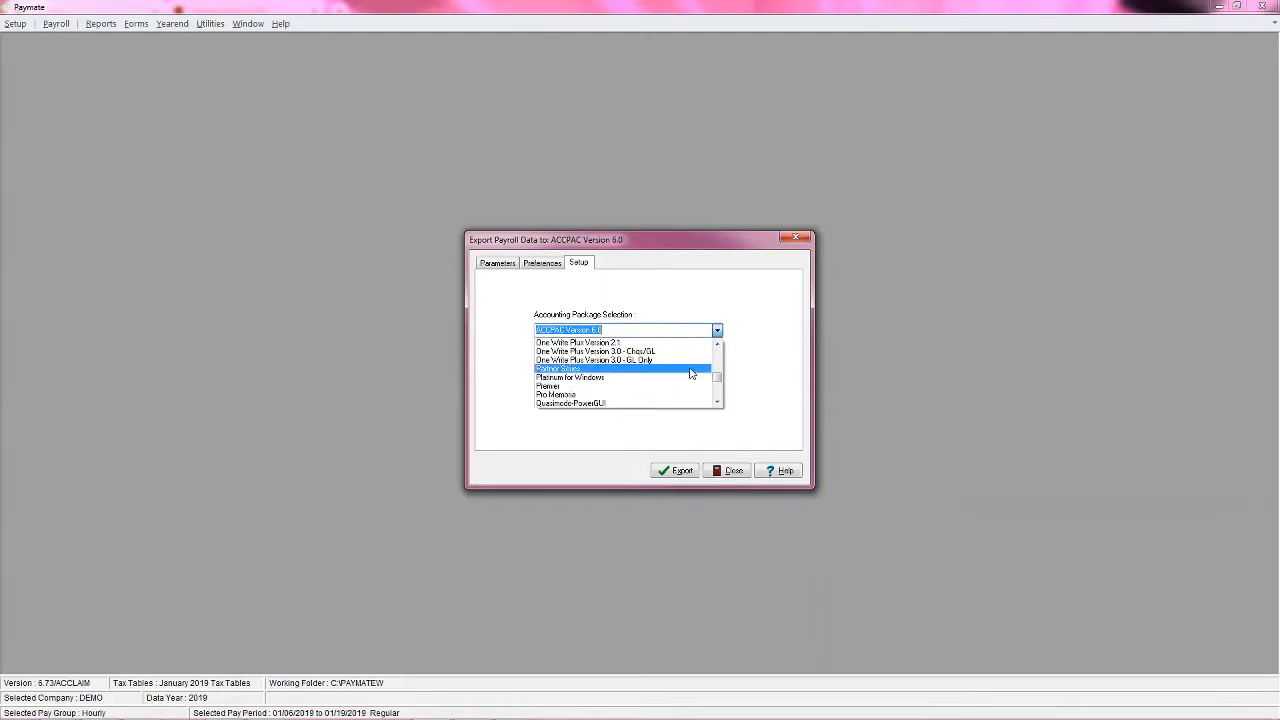
{"action": "scroll", "coordinate": [690, 373], "scroll_direction": "down", "scroll_amount": 10}
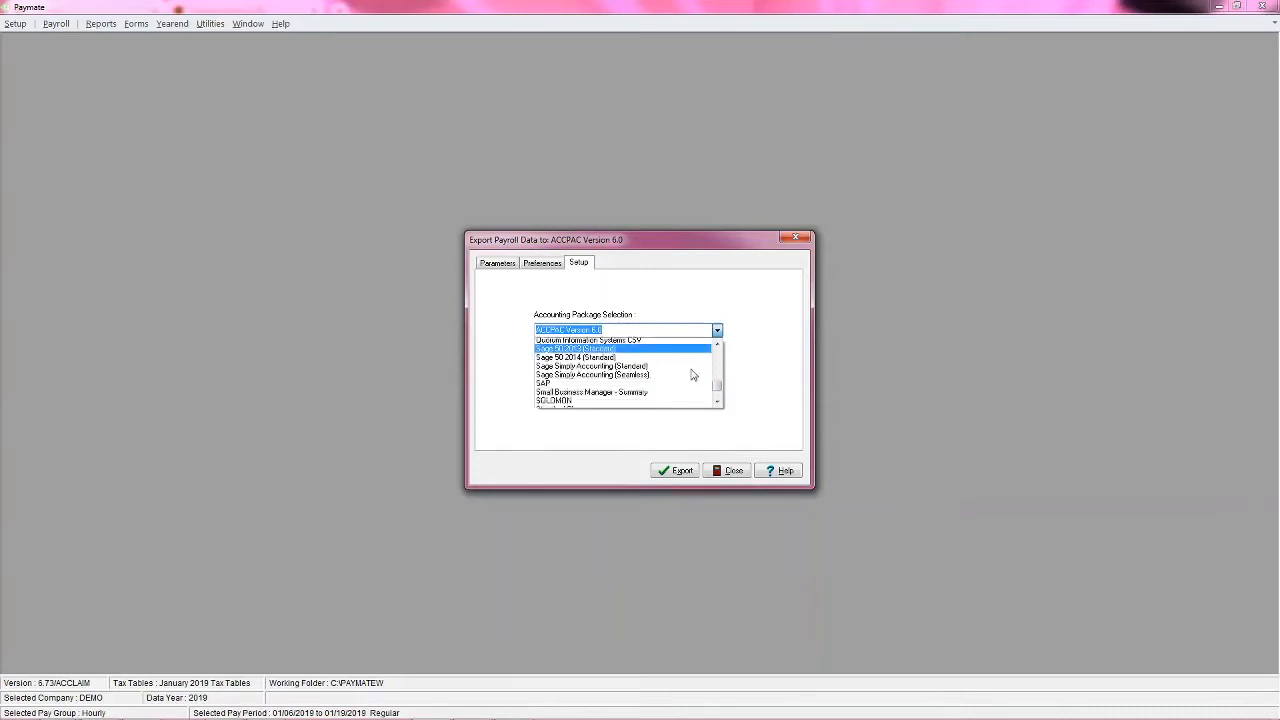
{"action": "left_click", "coordinate": [716, 428]}
{"action": "left_click", "coordinate": [484, 264]}
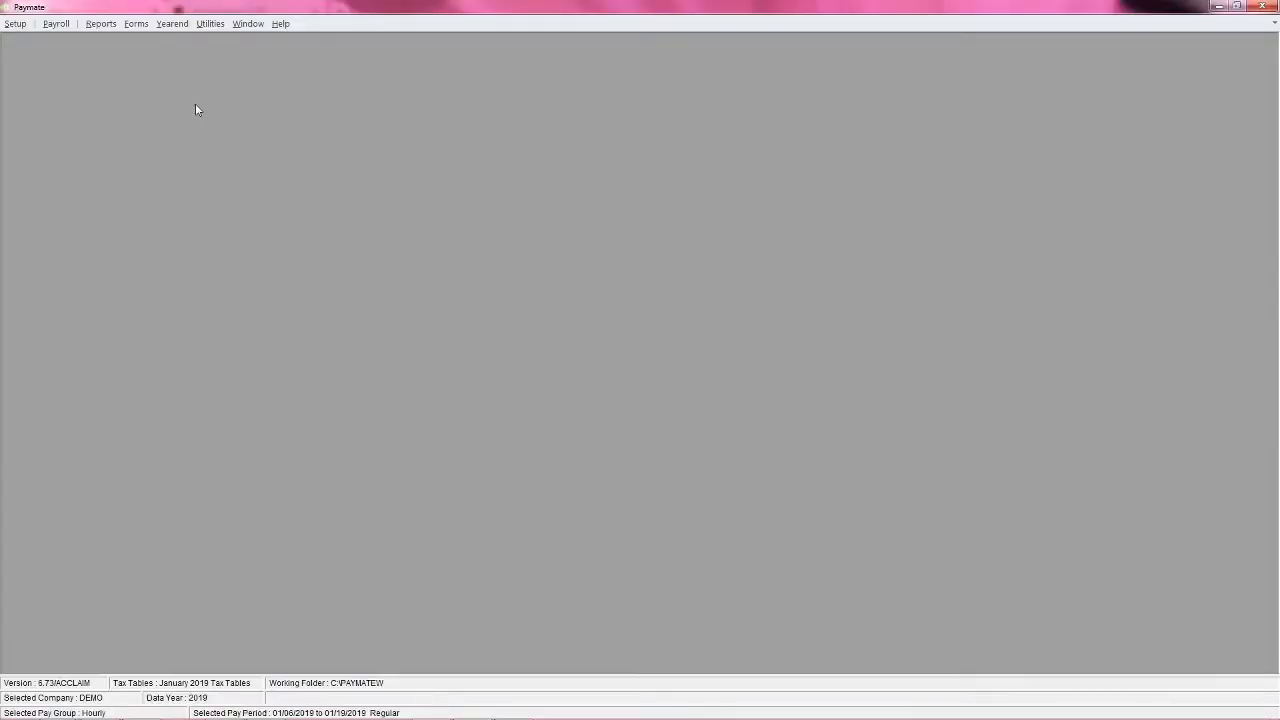
Look through the available payroll reports and the government forms such as Record of Employment and T4
{"action": "left_click", "coordinate": [97, 25]}
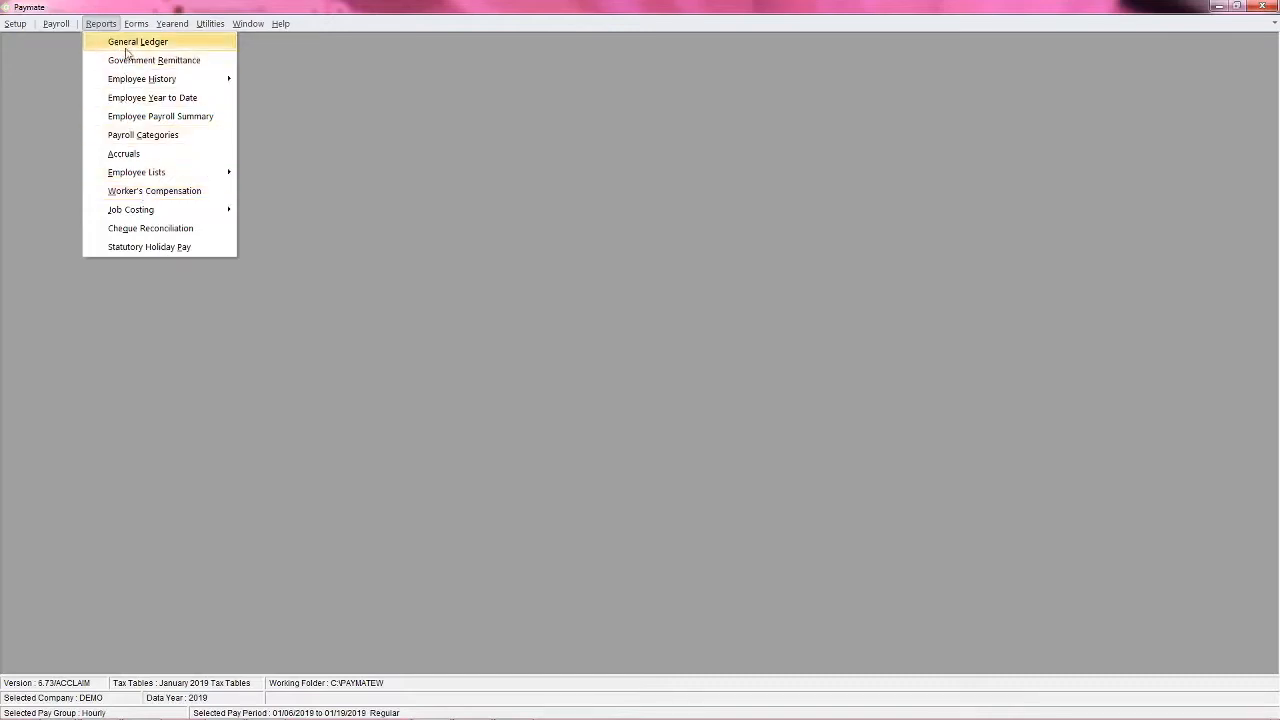
{"action": "mouse_move", "coordinate": [133, 24]}
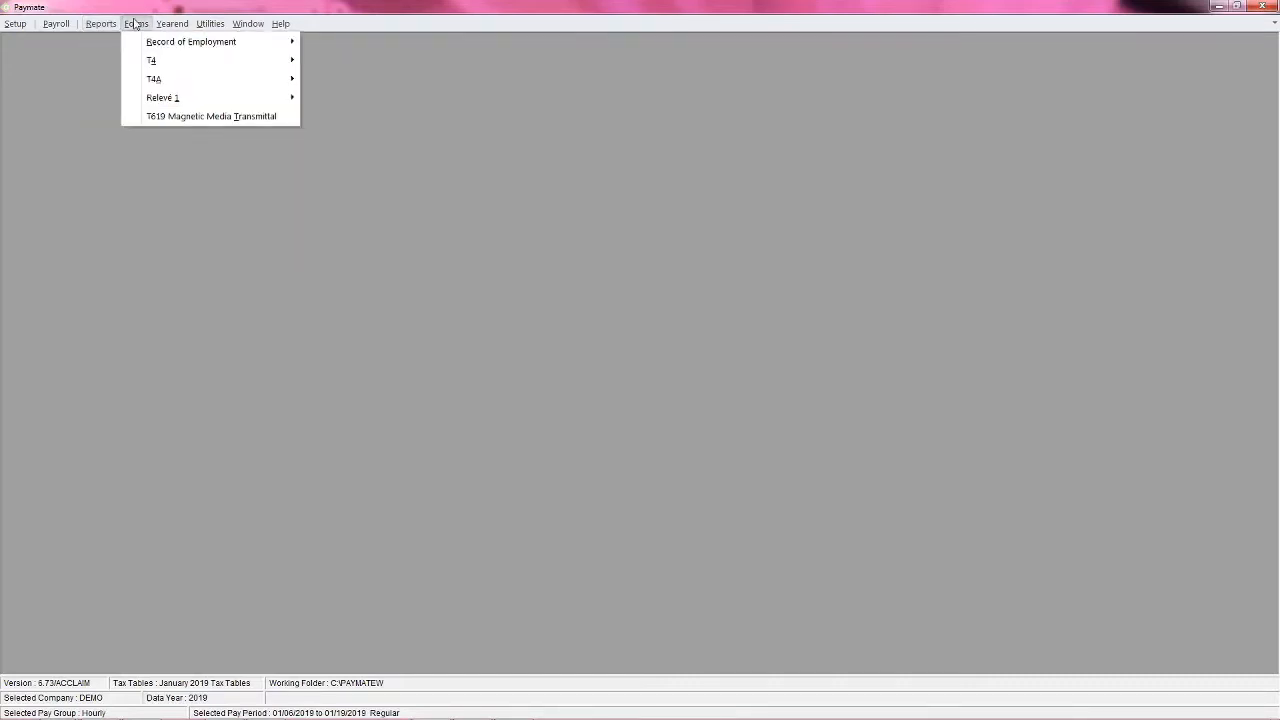
{"action": "mouse_move", "coordinate": [148, 48]}
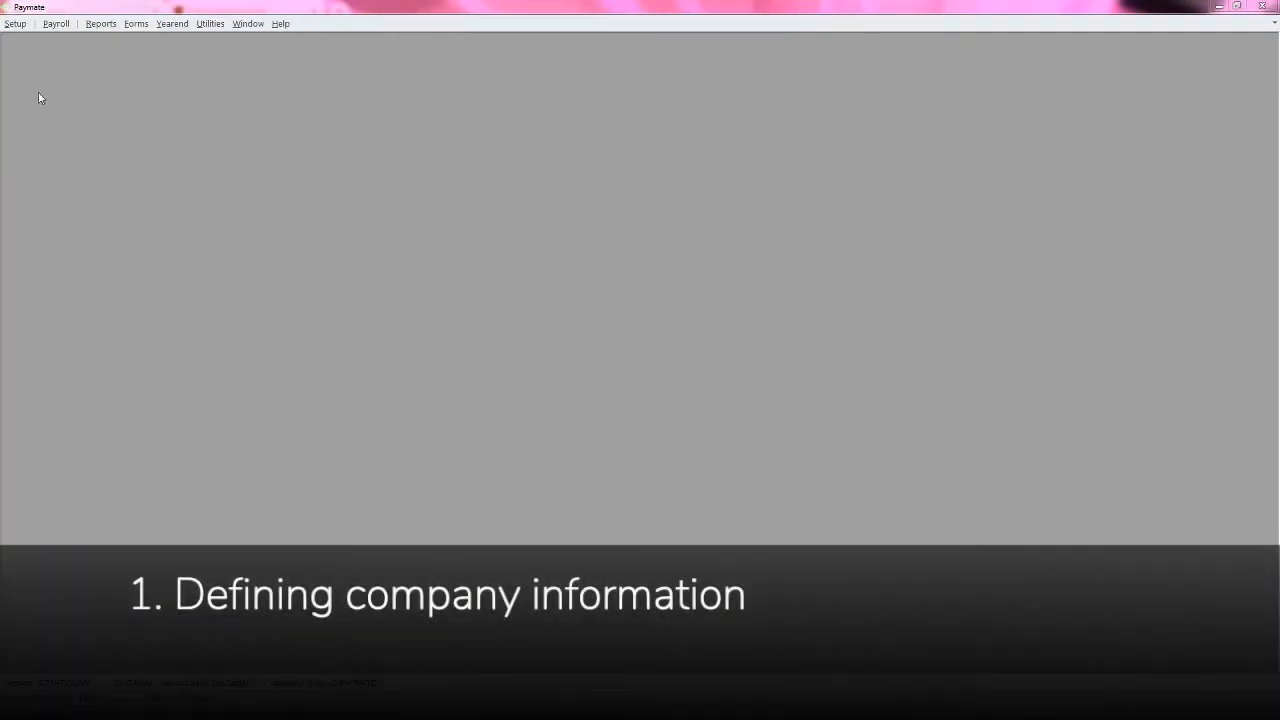
Open the first hourly employee's bank information and look at the Pay Employee by Direct Deposit option and its account fields
{"action": "left_click", "coordinate": [15, 24]}
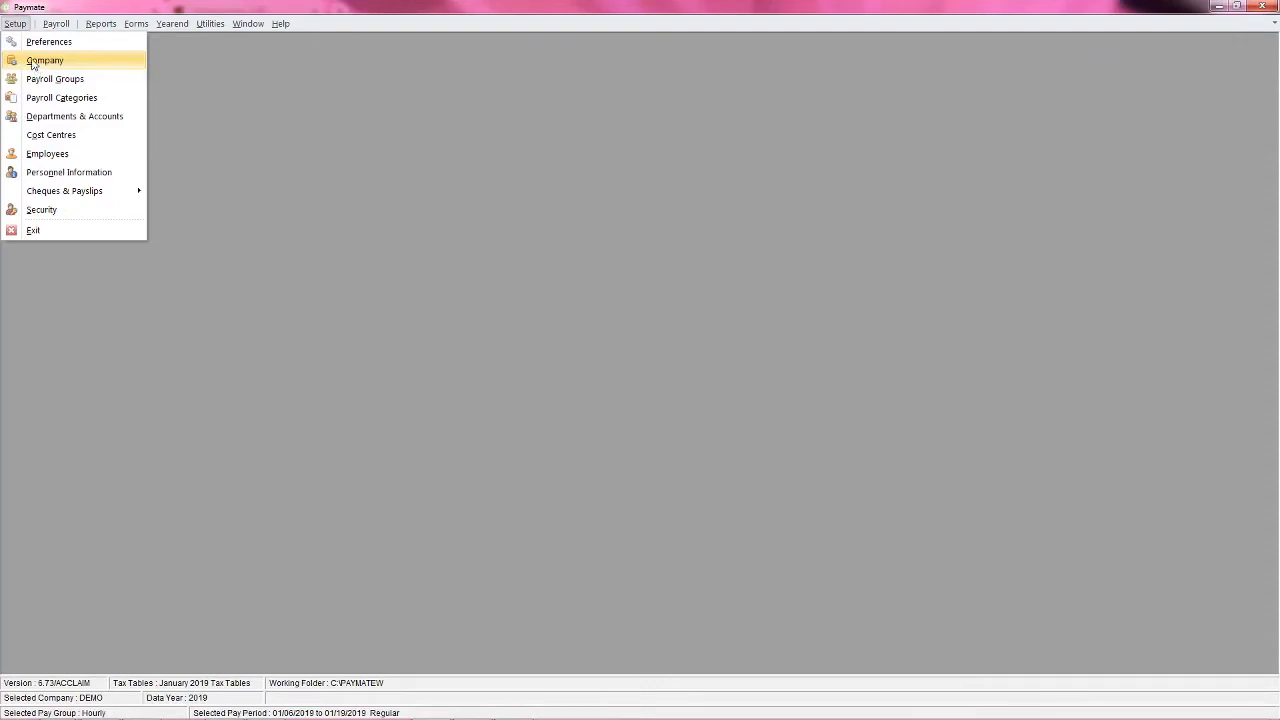
{"action": "left_click", "coordinate": [64, 154]}
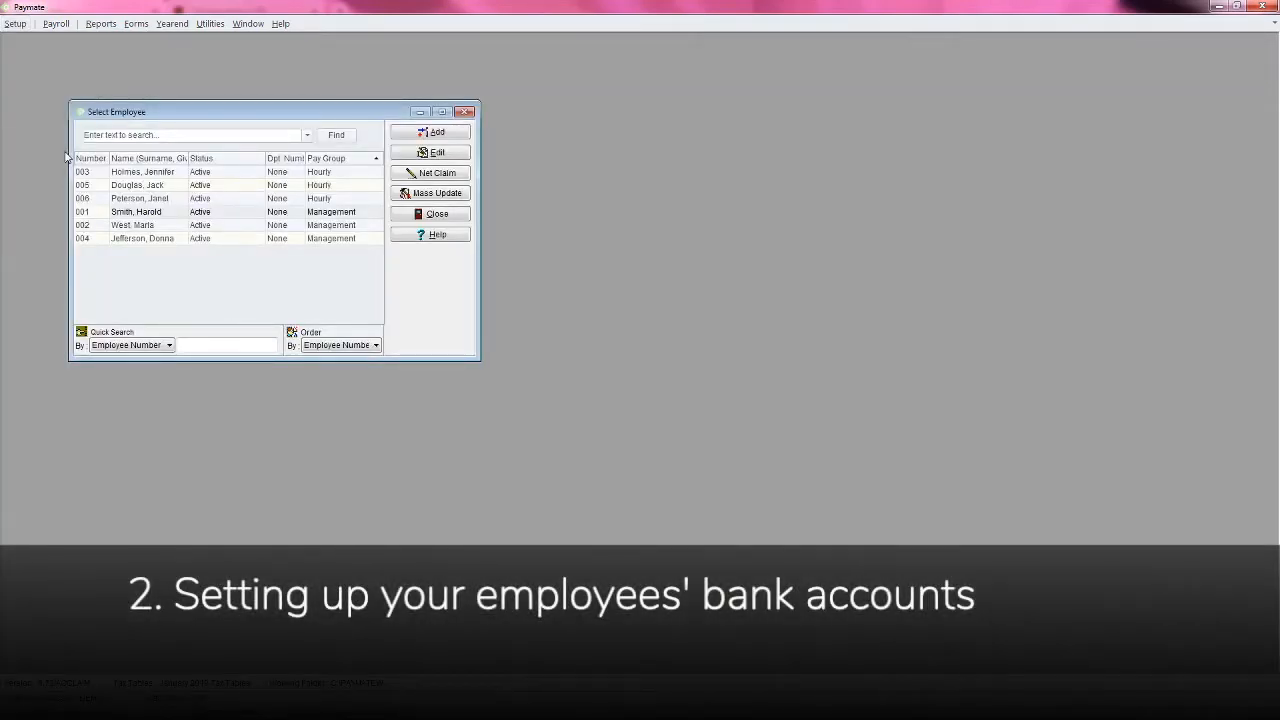
{"action": "double_click", "coordinate": [125, 173]}
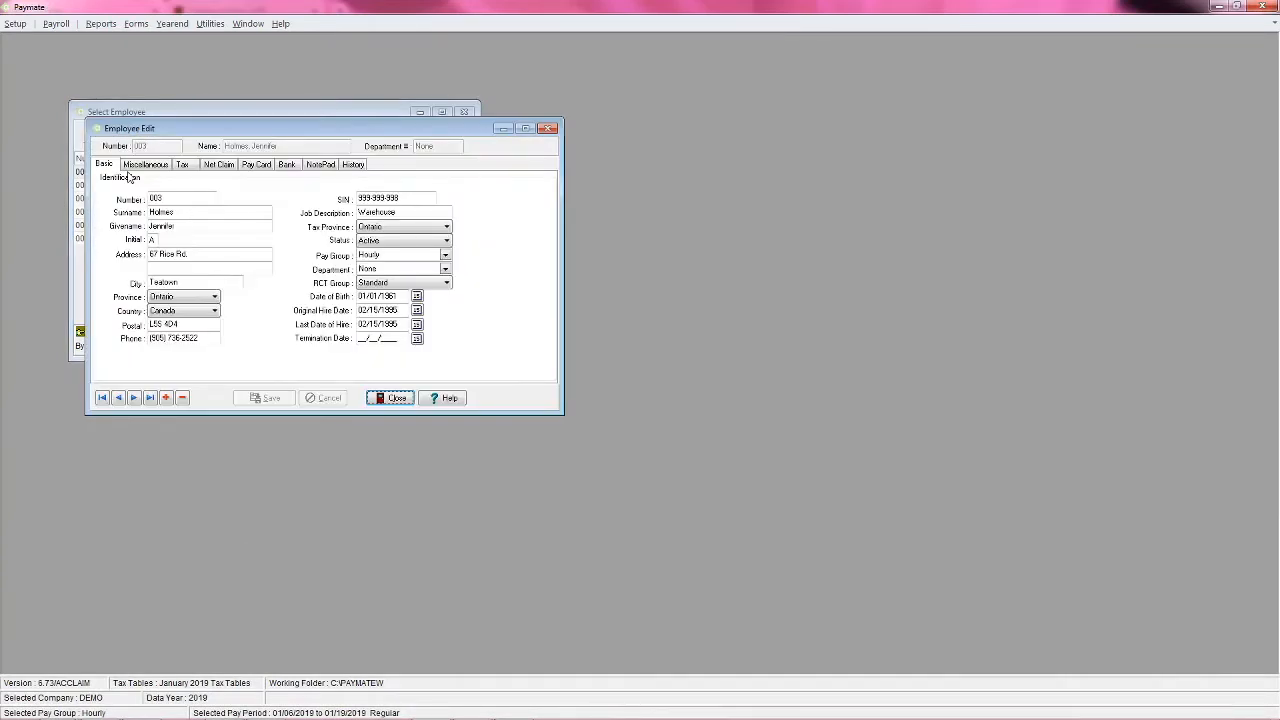
{"action": "left_click", "coordinate": [285, 168]}
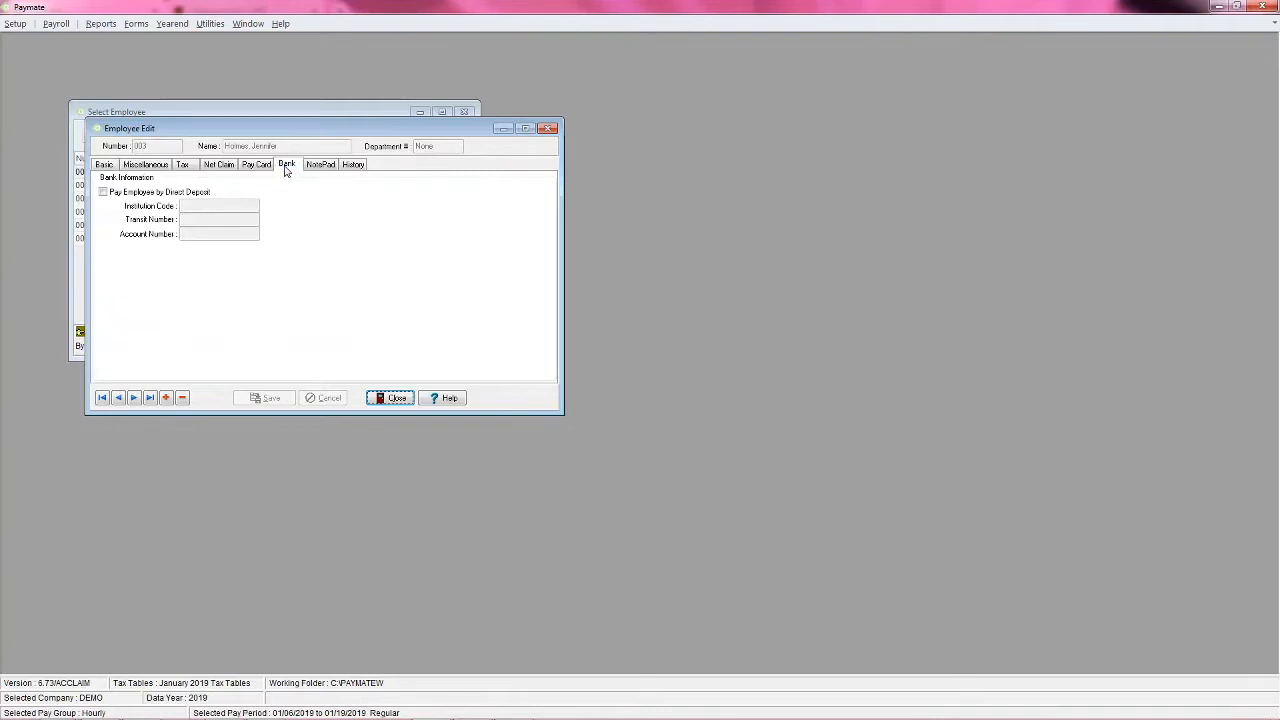
{"action": "left_click", "coordinate": [188, 192]}
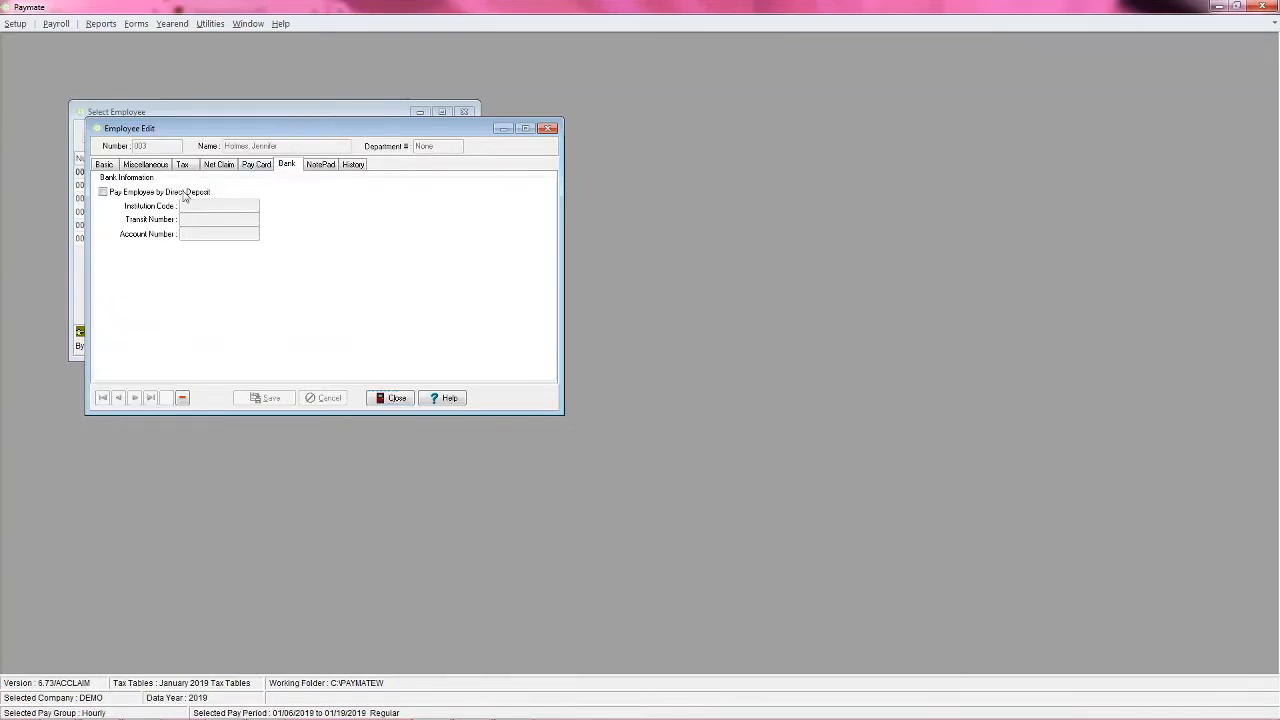
{"action": "left_click", "coordinate": [193, 194]}
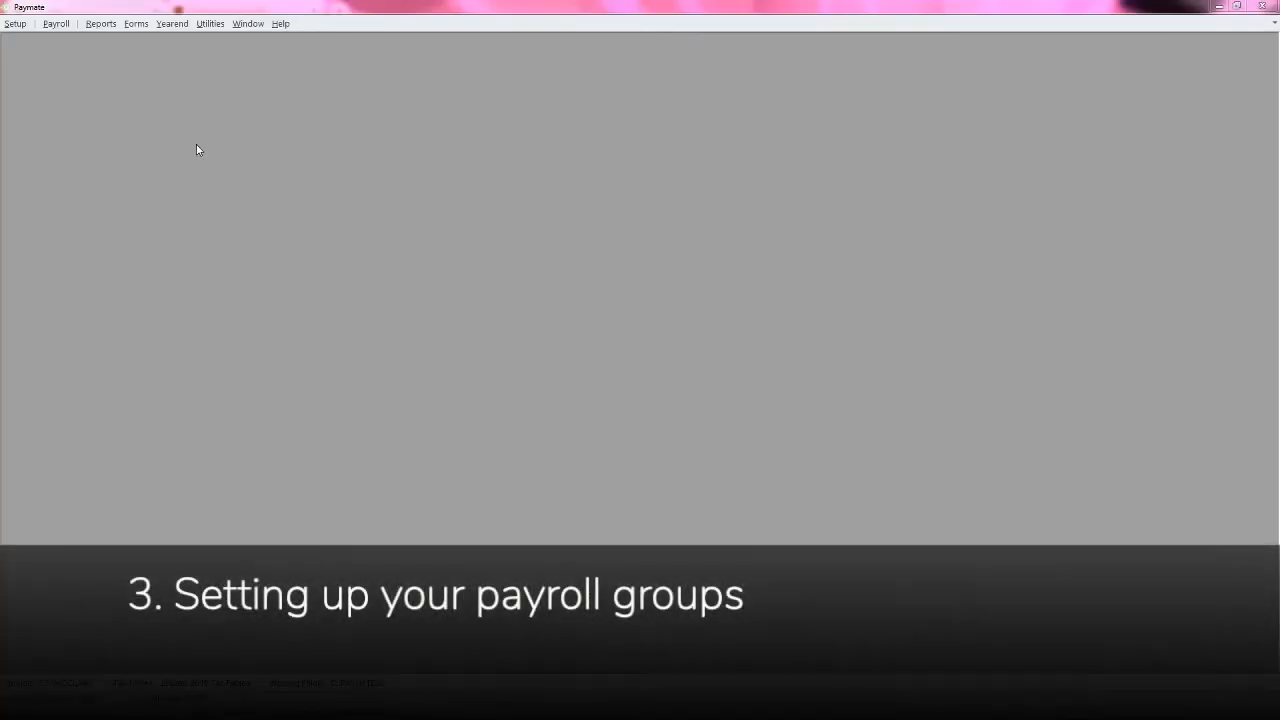
Open the payroll groups, start a new group, and look through the pay frequency types available for it
{"action": "left_click", "coordinate": [14, 25]}
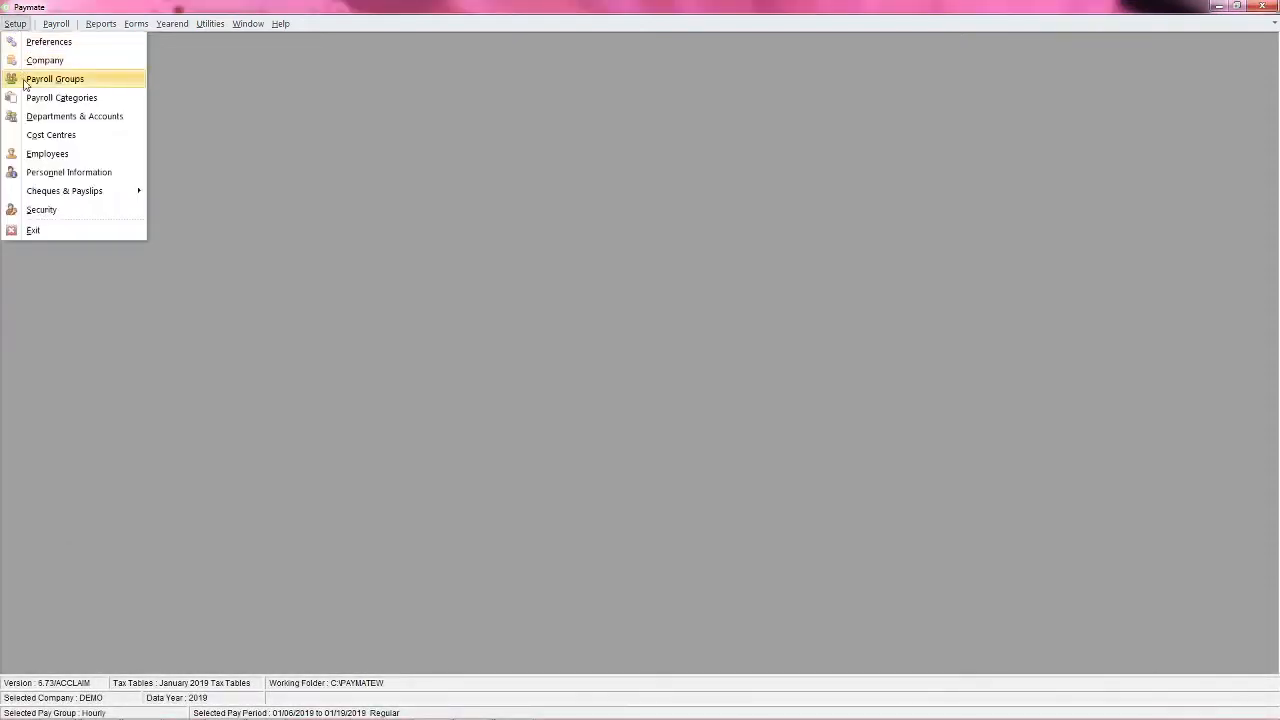
{"action": "left_click", "coordinate": [25, 85]}
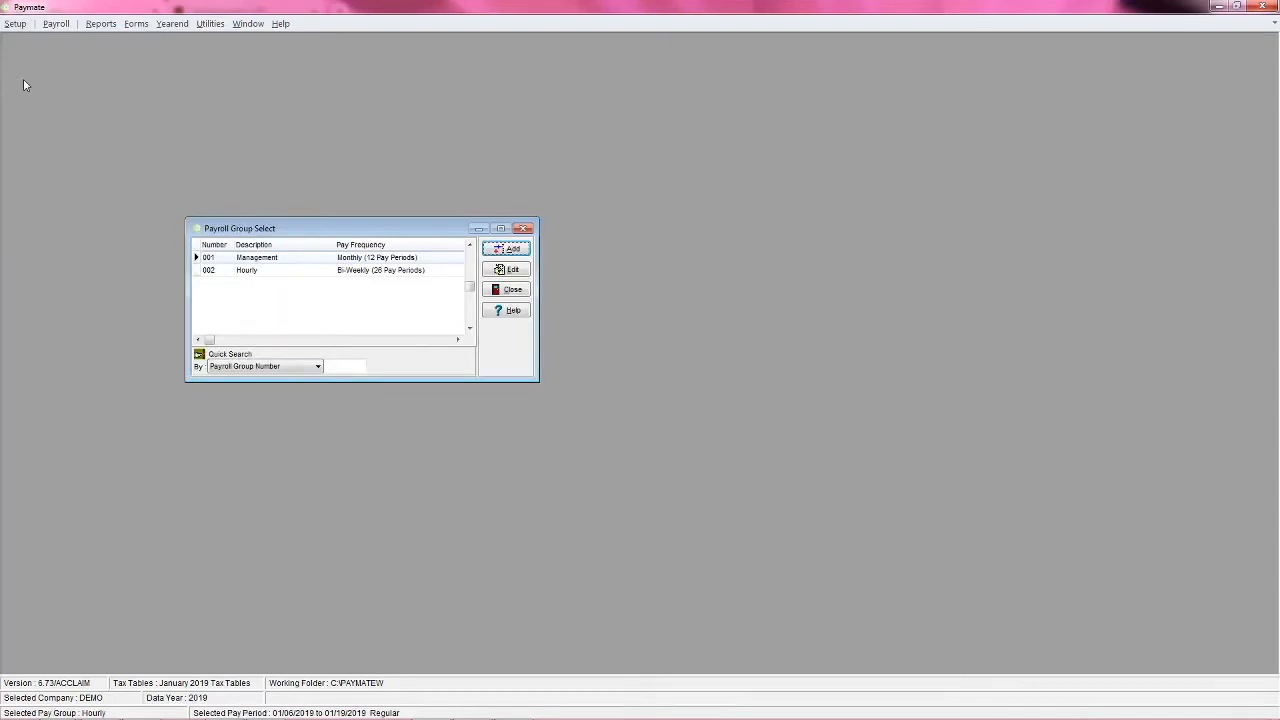
{"action": "left_click", "coordinate": [498, 249]}
{"action": "left_click", "coordinate": [403, 304]}
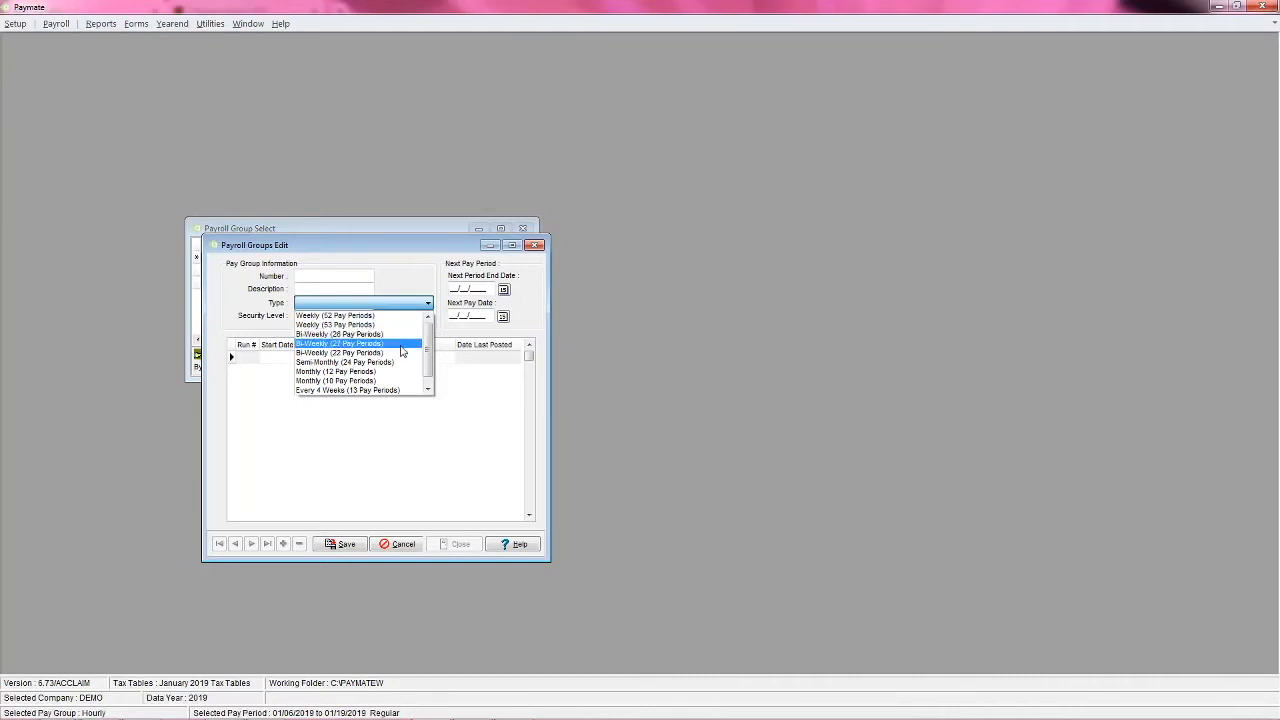
{"action": "scroll", "coordinate": [402, 352], "scroll_direction": "down", "scroll_amount": 1}
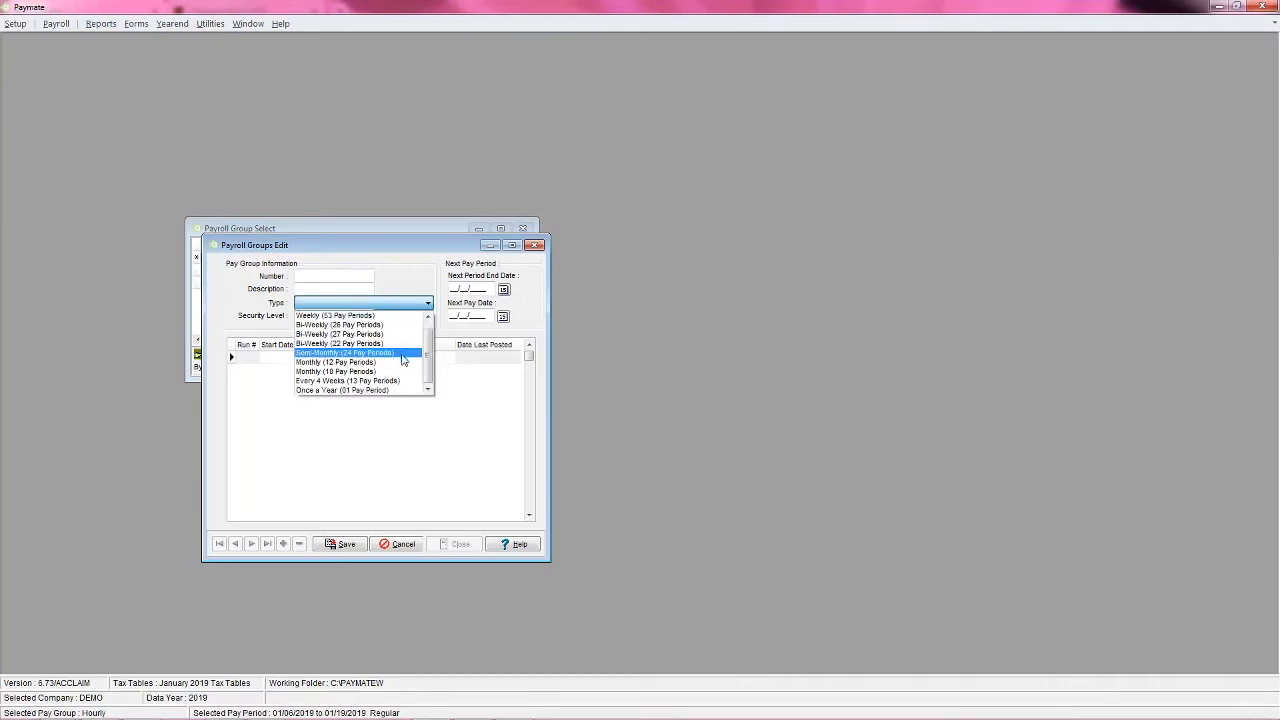
{"action": "left_click", "coordinate": [403, 414]}
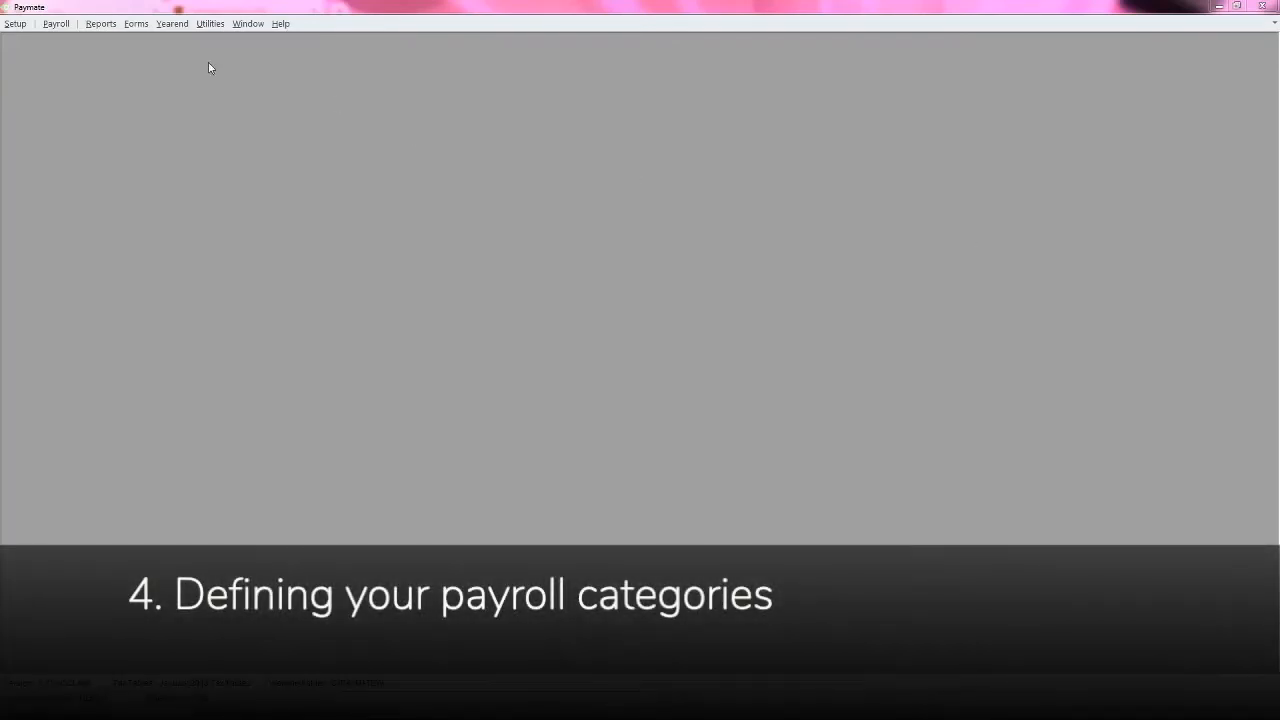
Open the payroll categories and start a new earning item to look at its setup form
{"action": "left_click", "coordinate": [15, 23]}
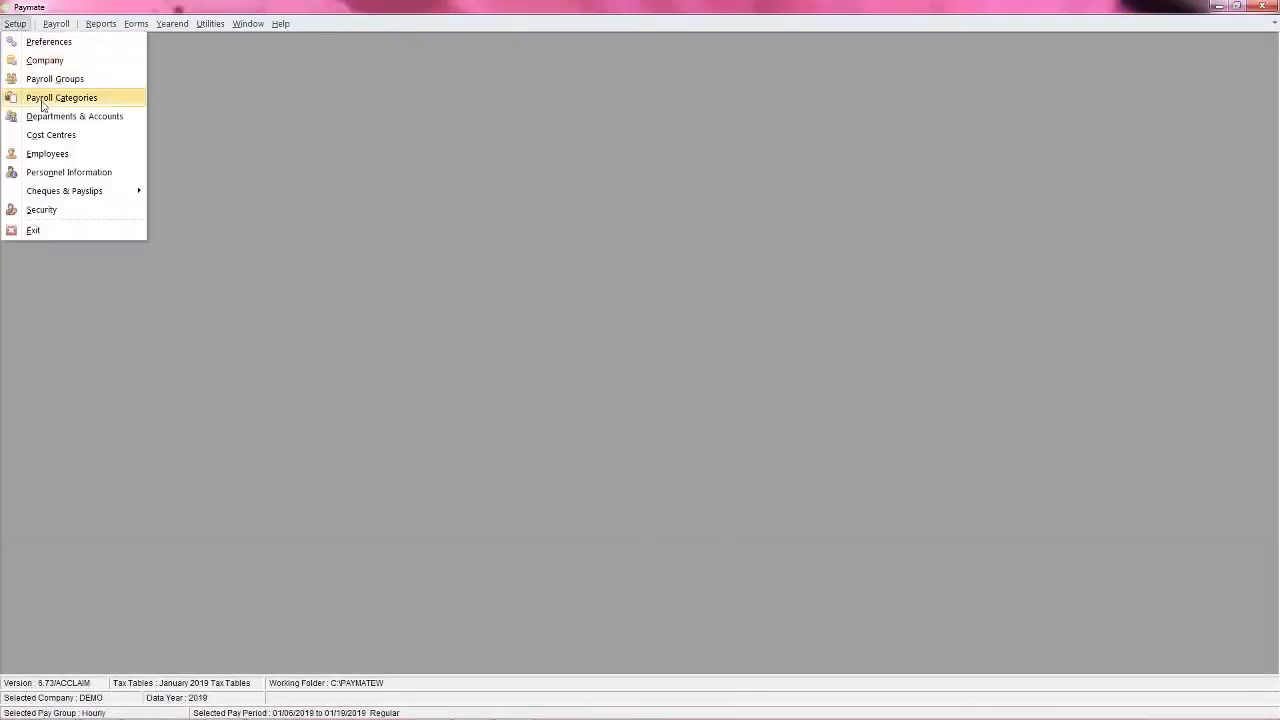
{"action": "left_click", "coordinate": [43, 99]}
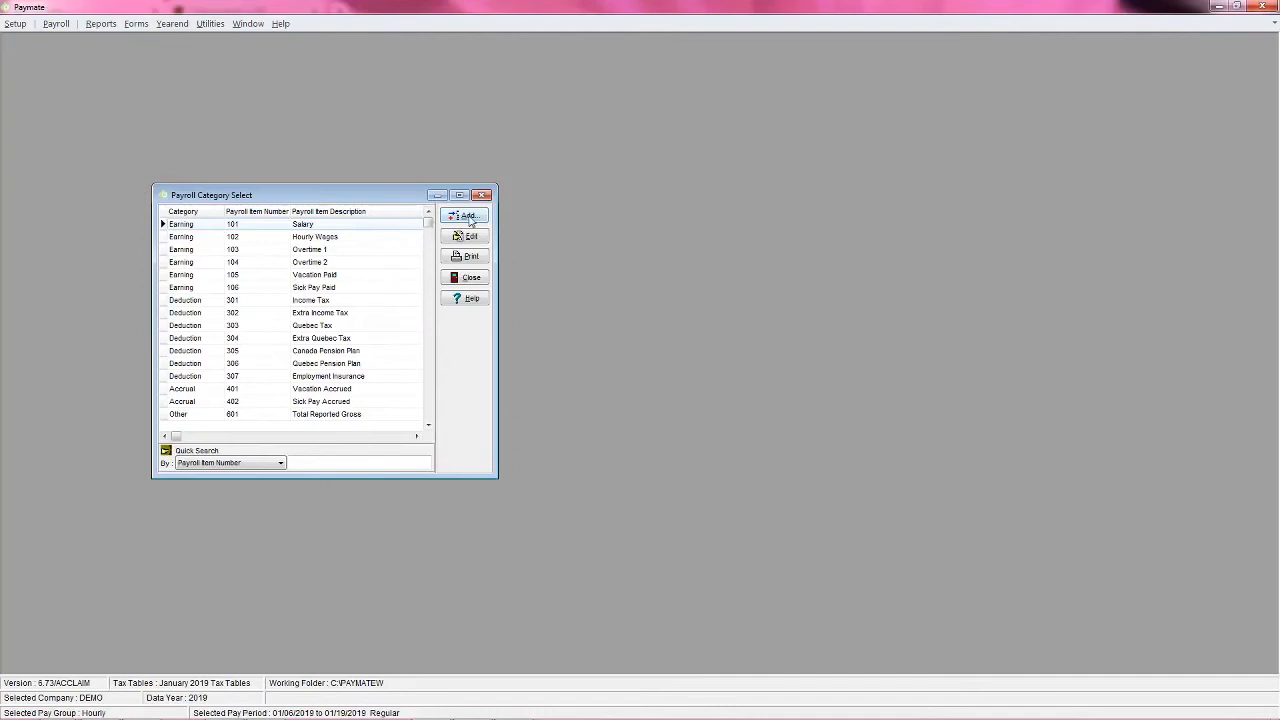
{"action": "left_click", "coordinate": [470, 221]}
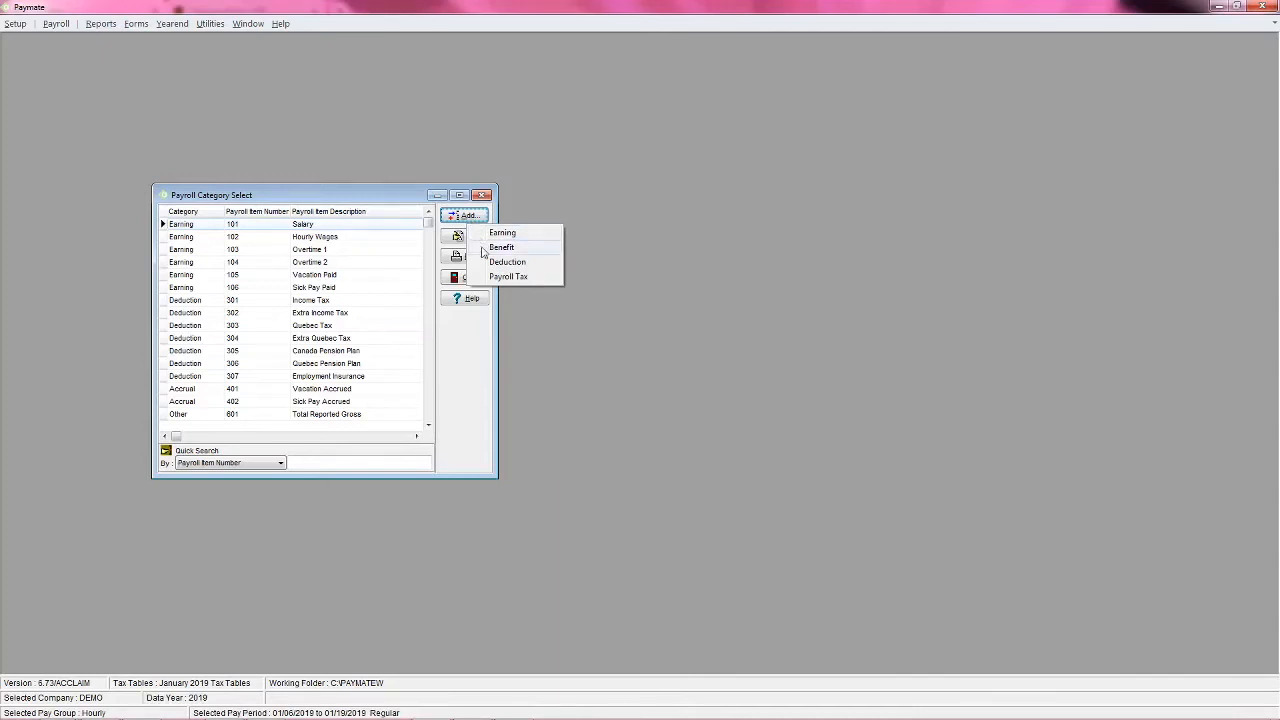
{"action": "left_click", "coordinate": [495, 233]}
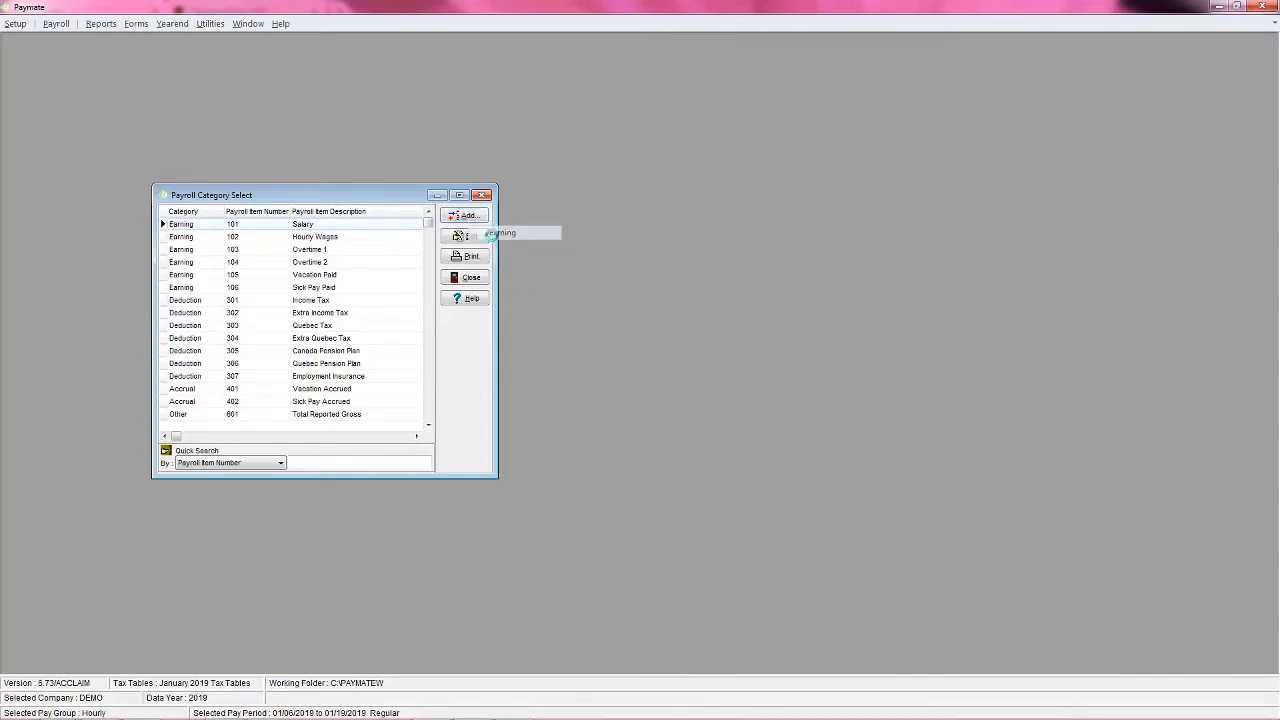
{"action": "left_click_drag", "start_coordinate": [432, 219], "coordinate": [679, 189]}
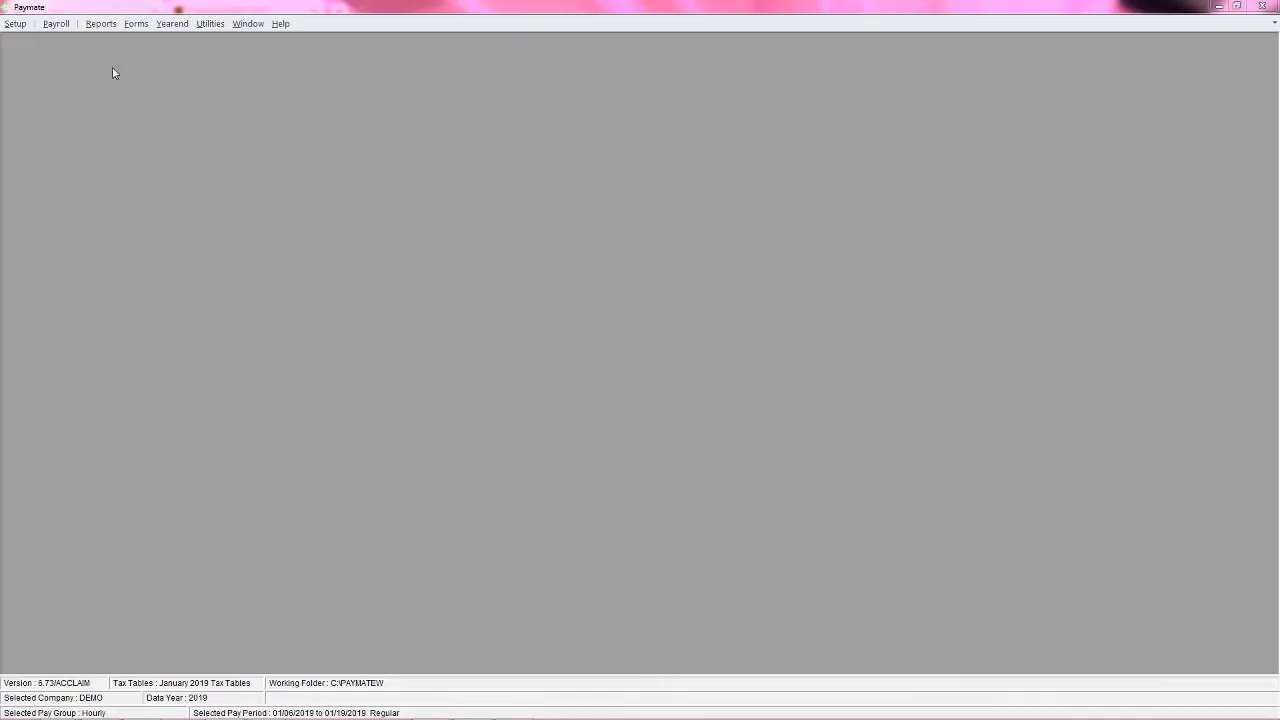
Review the first hourly employee's pay card, including earnings items and vacation and sick pay accruals, and close the employee records
{"action": "left_click", "coordinate": [16, 24]}
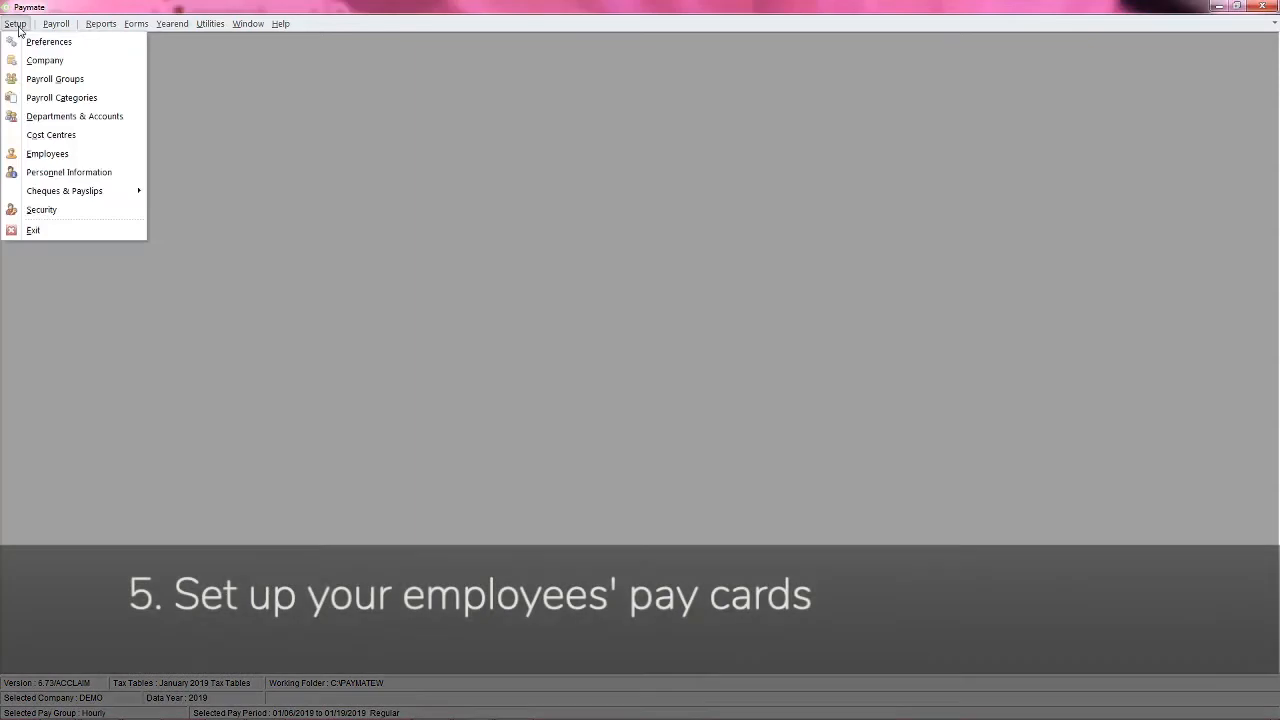
{"action": "left_click", "coordinate": [47, 154]}
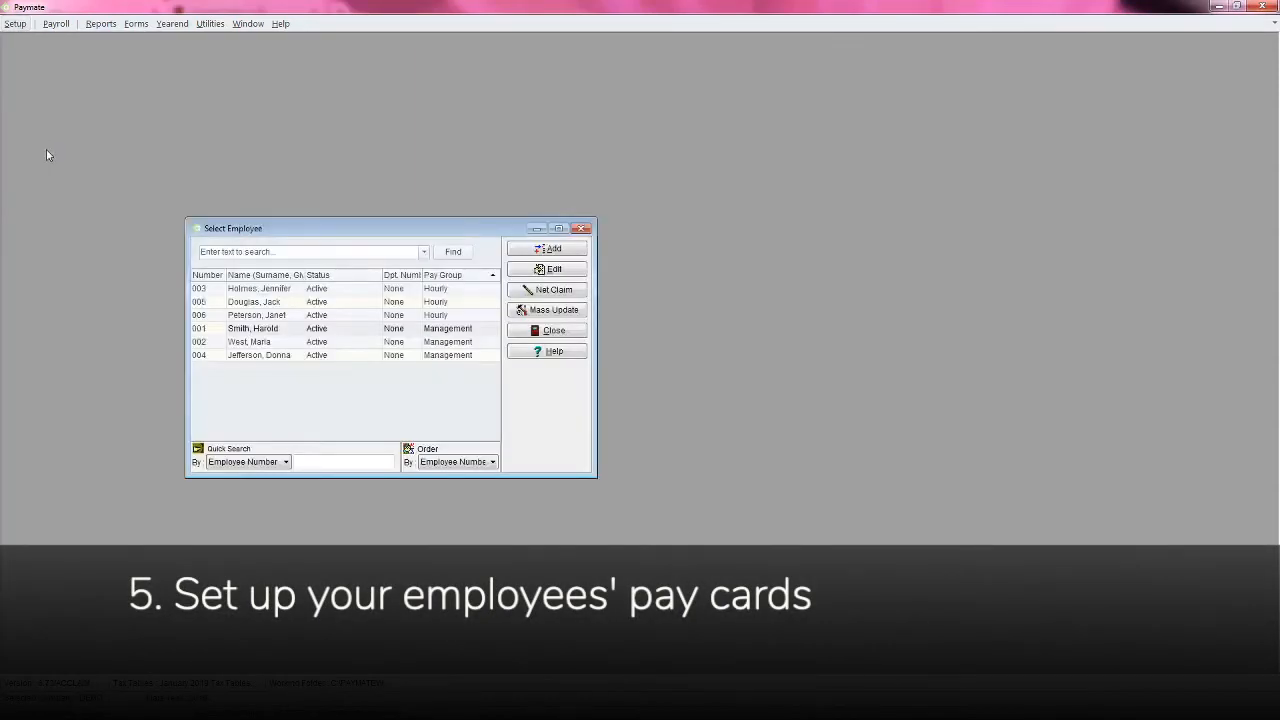
{"action": "double_click", "coordinate": [266, 292]}
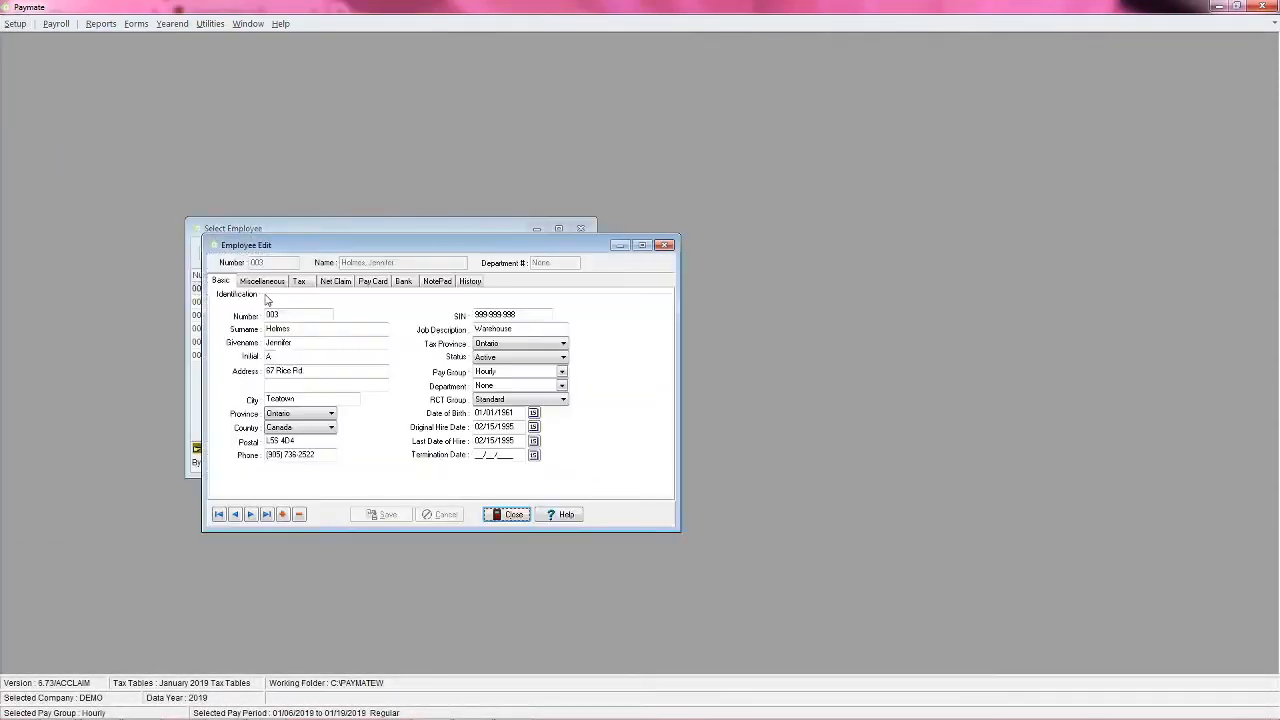
{"action": "left_click", "coordinate": [375, 284]}
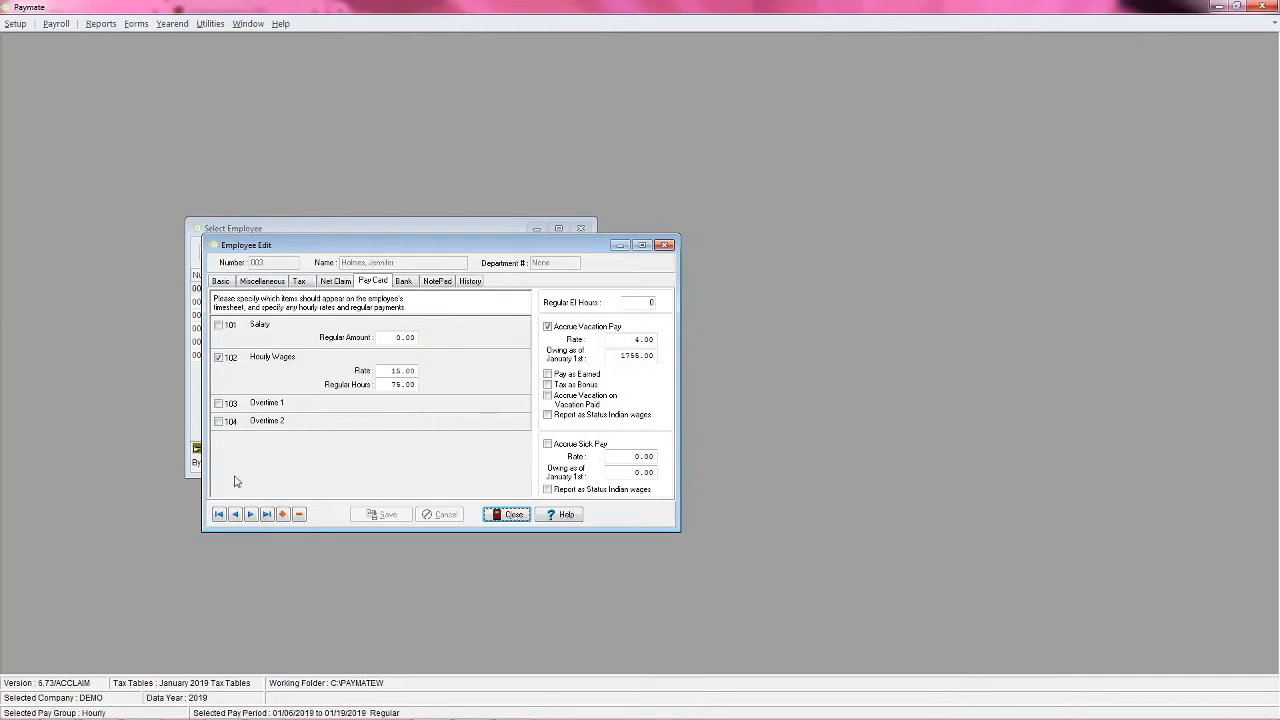
{"action": "left_click", "coordinate": [500, 514]}
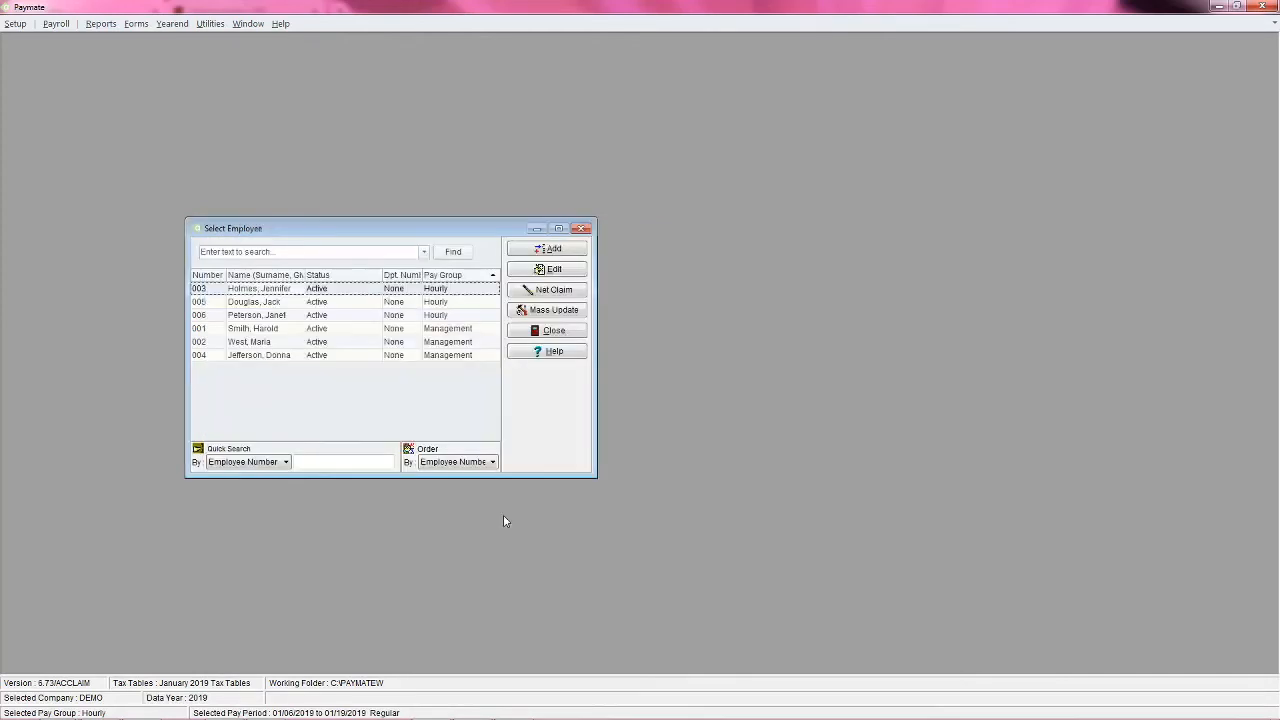
{"action": "left_click", "coordinate": [540, 333]}
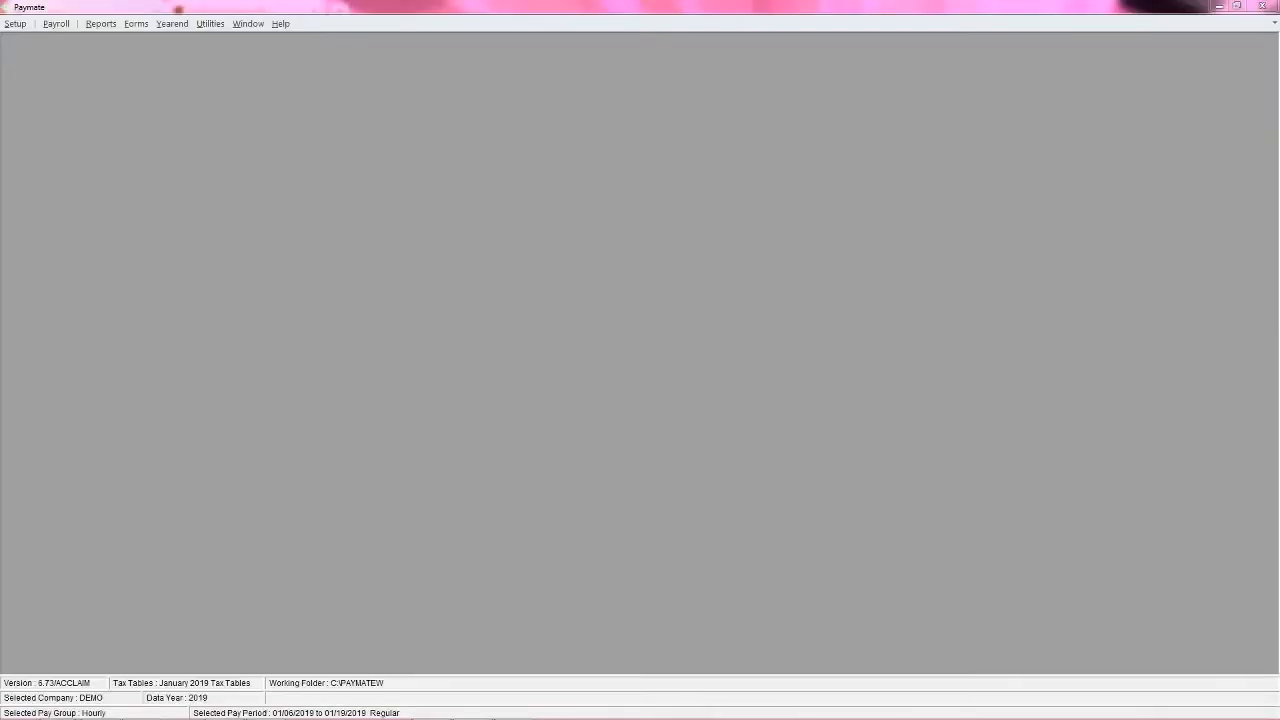
Open the security setup, start a new user, and look at the available access levels
{"action": "left_click", "coordinate": [15, 23]}
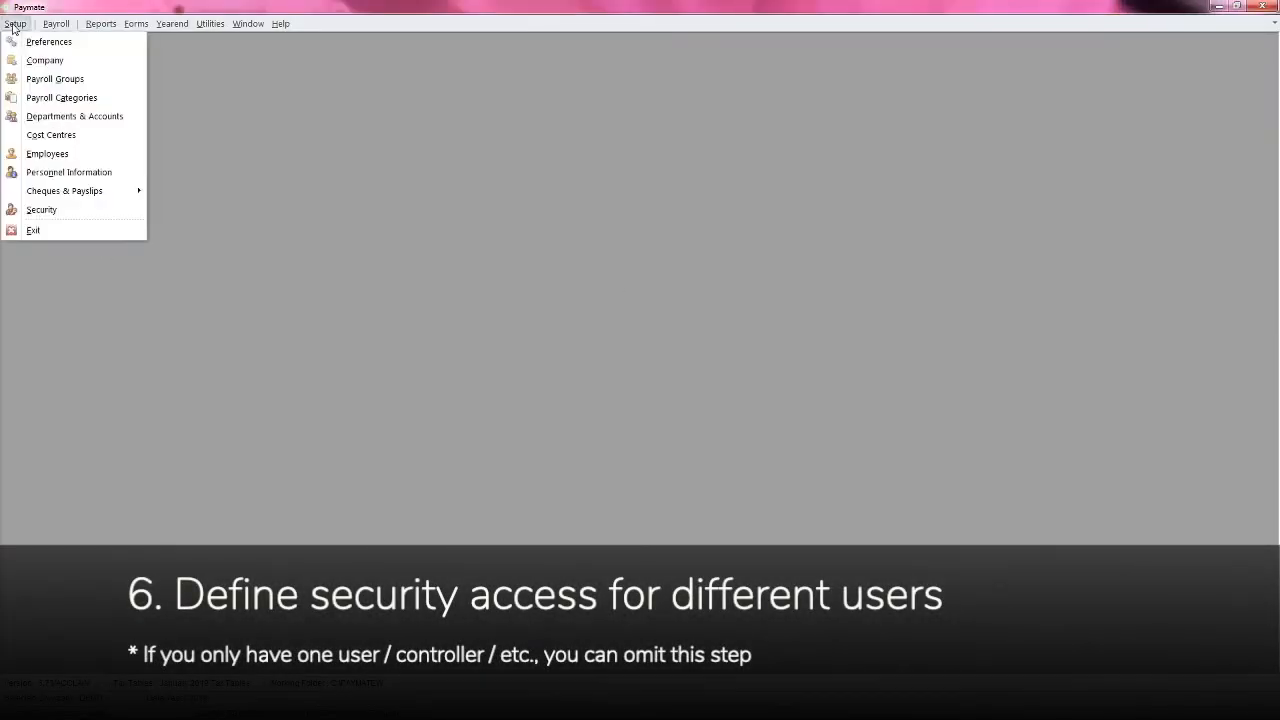
{"action": "left_click", "coordinate": [30, 209]}
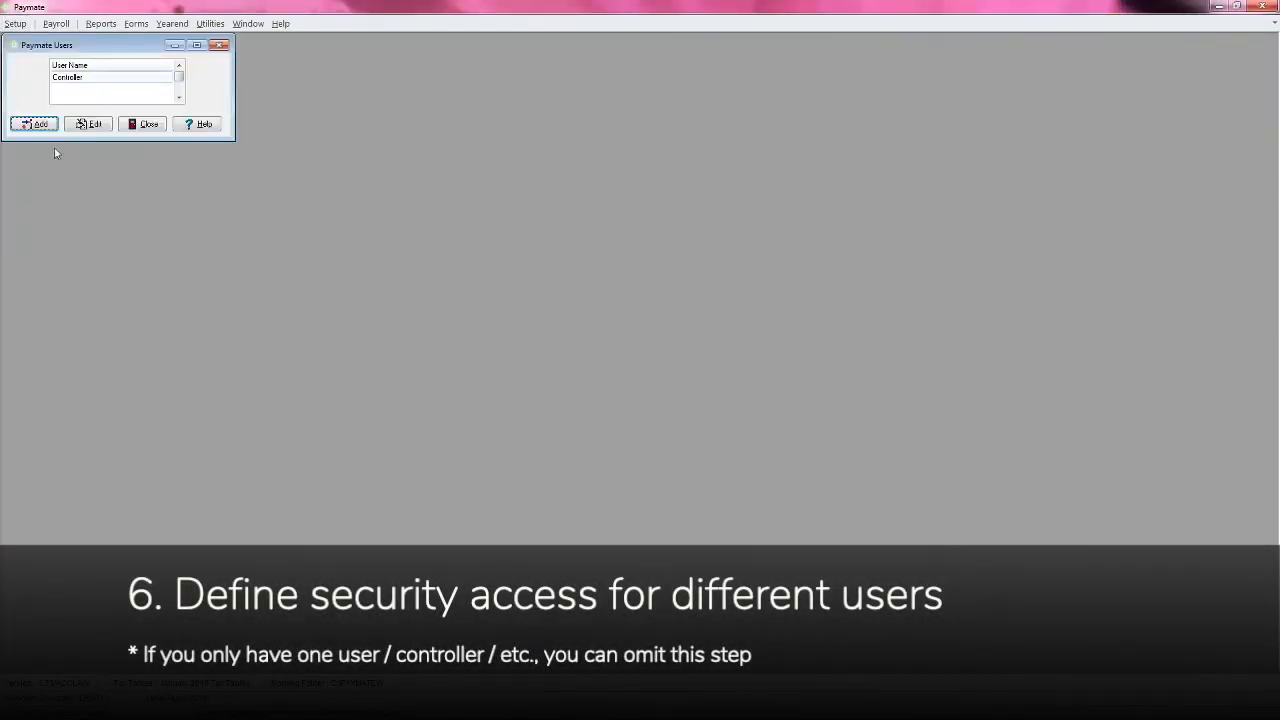
{"action": "left_click", "coordinate": [34, 123]}
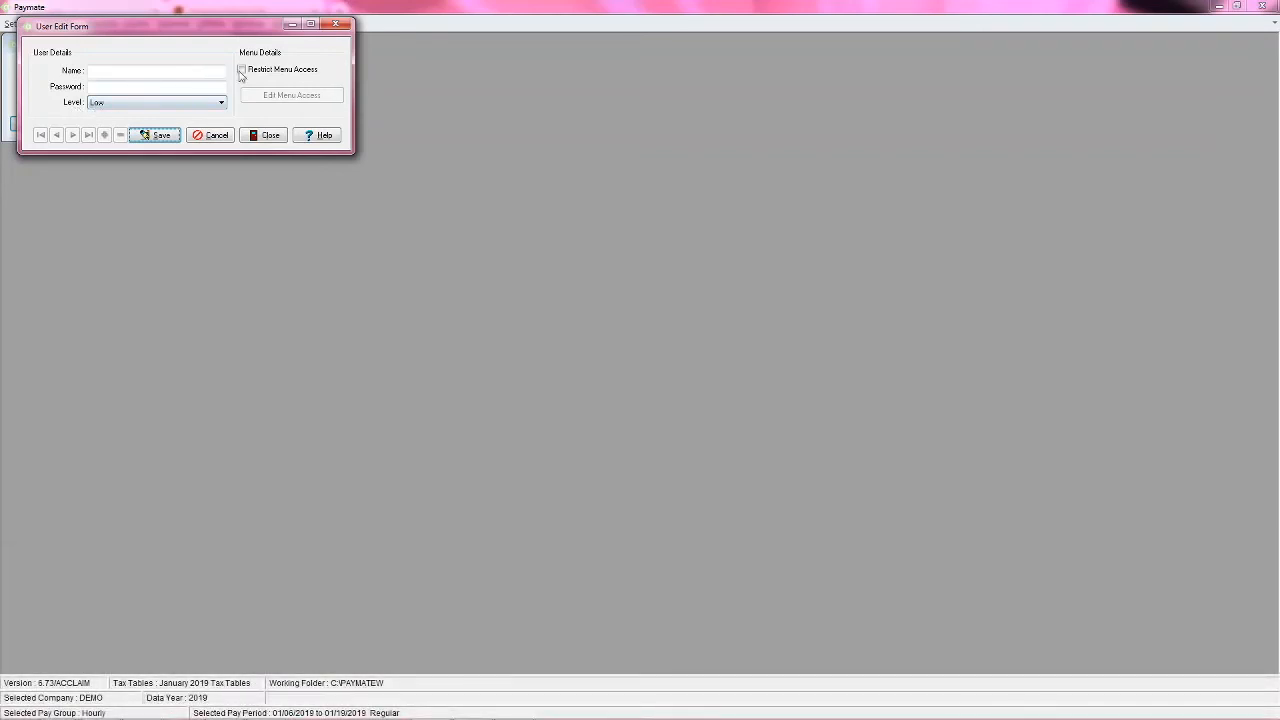
{"action": "left_click", "coordinate": [221, 102]}
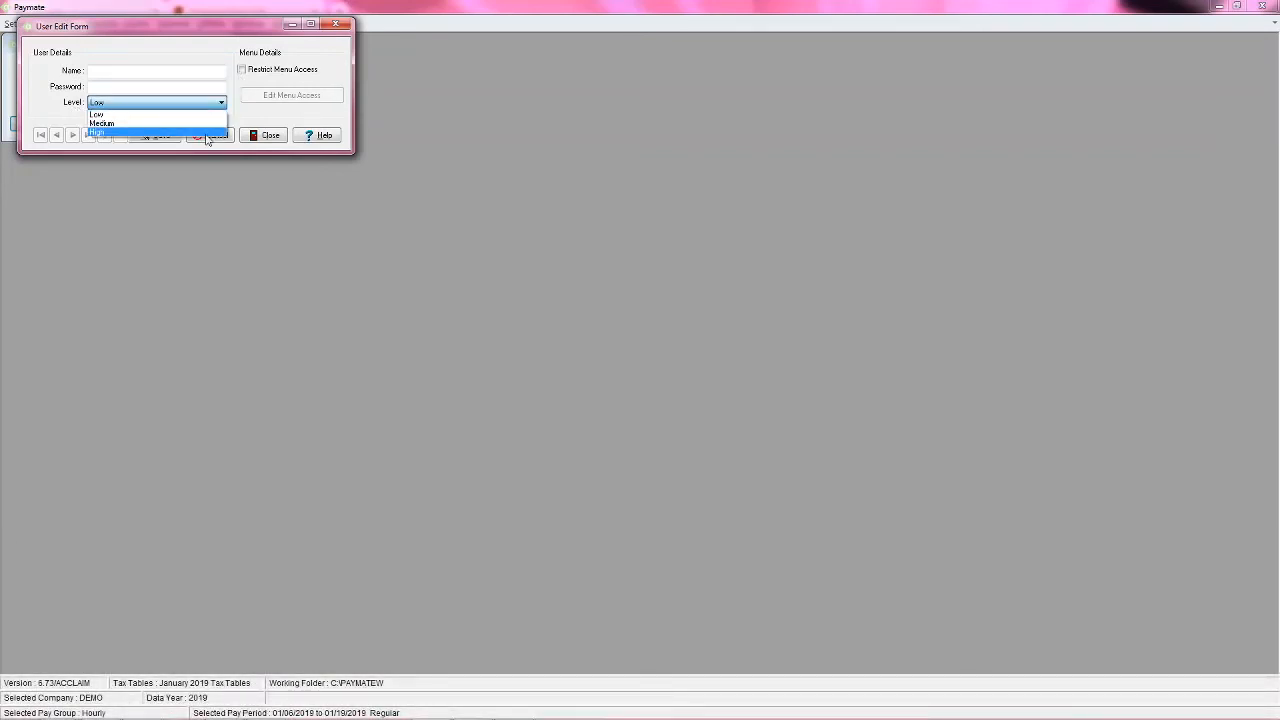
{"action": "left_click", "coordinate": [243, 88]}
Enable Restrict Menu Access for the new user, review the Setup entries in the menu access editor, and close it
{"action": "left_click", "coordinate": [241, 69]}
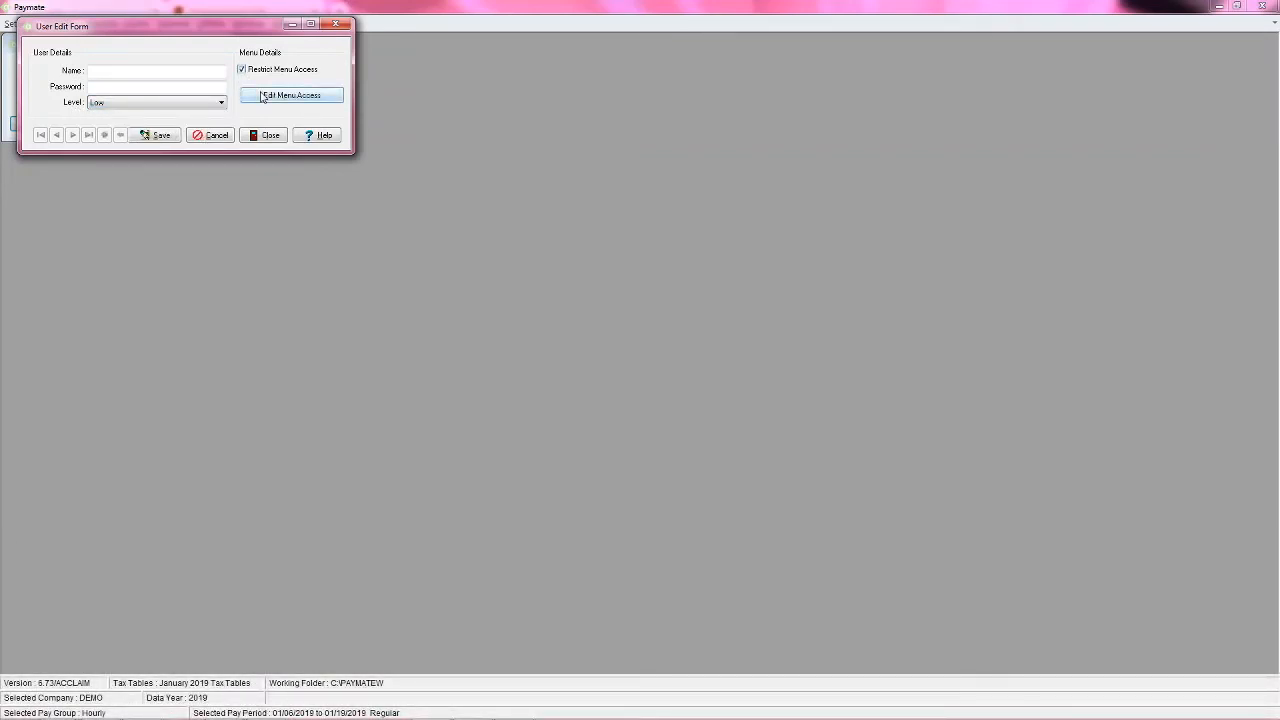
{"action": "left_click", "coordinate": [261, 95]}
{"action": "left_click", "coordinate": [482, 279]}
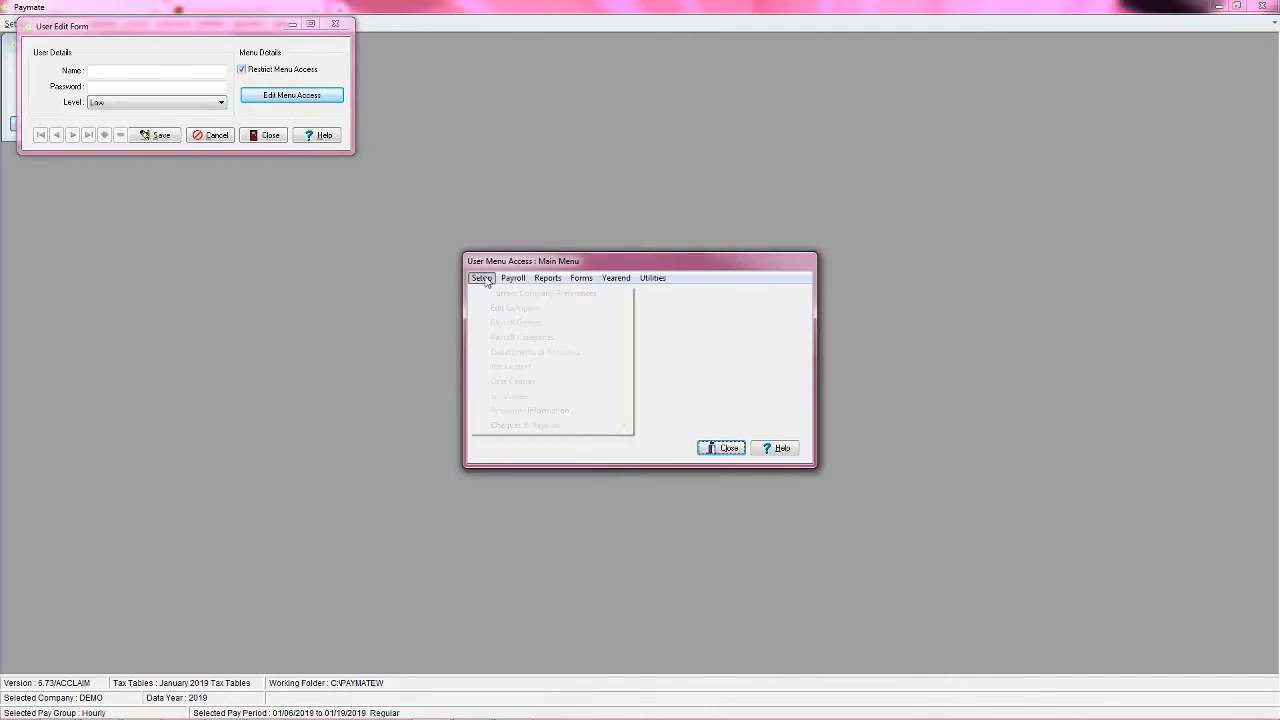
{"action": "mouse_move", "coordinate": [548, 427]}
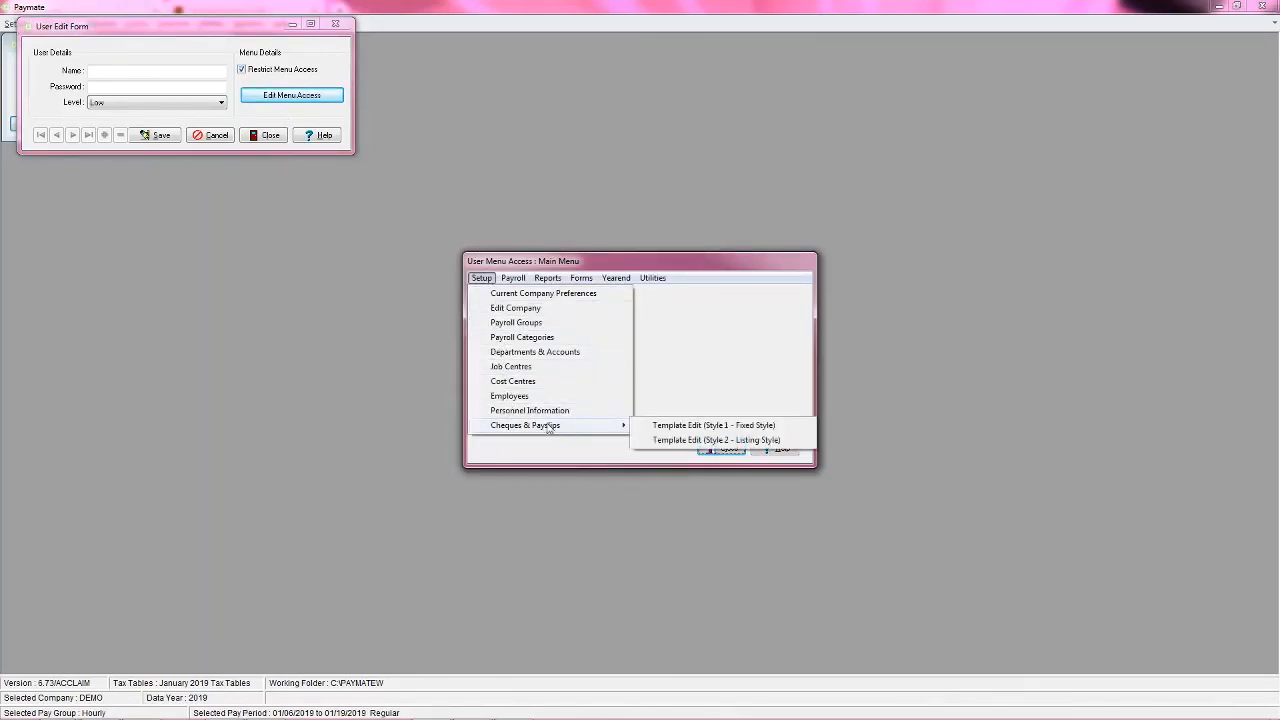
{"action": "left_click", "coordinate": [706, 408]}
{"action": "left_click", "coordinate": [726, 447]}
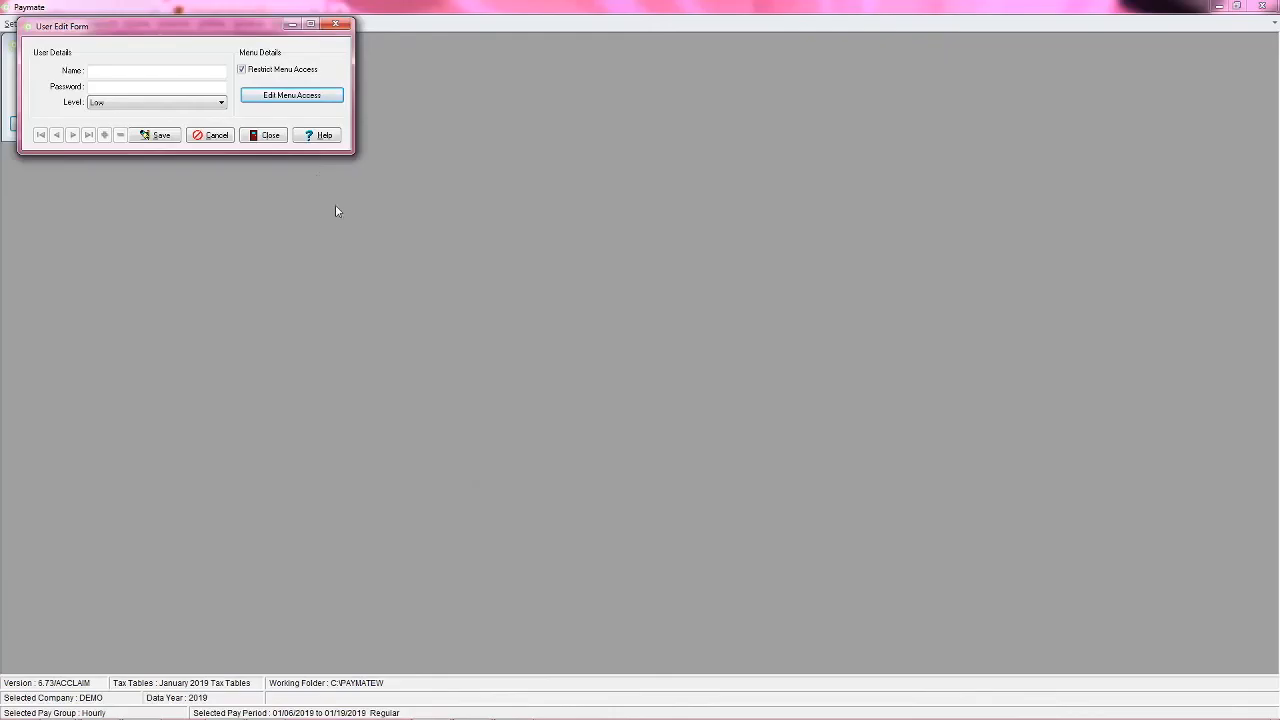